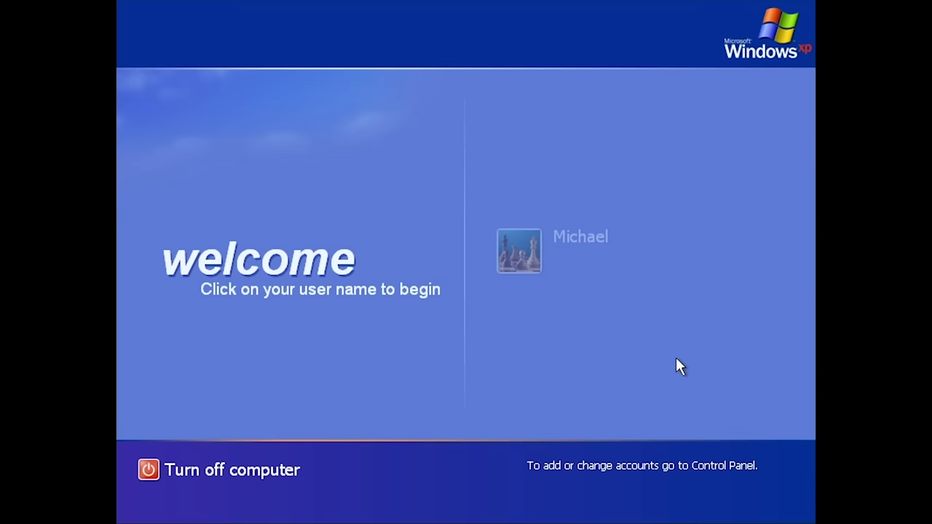
Log on to the user account shown on the welcome screen
{"action": "left_click", "coordinate": [530, 263]}
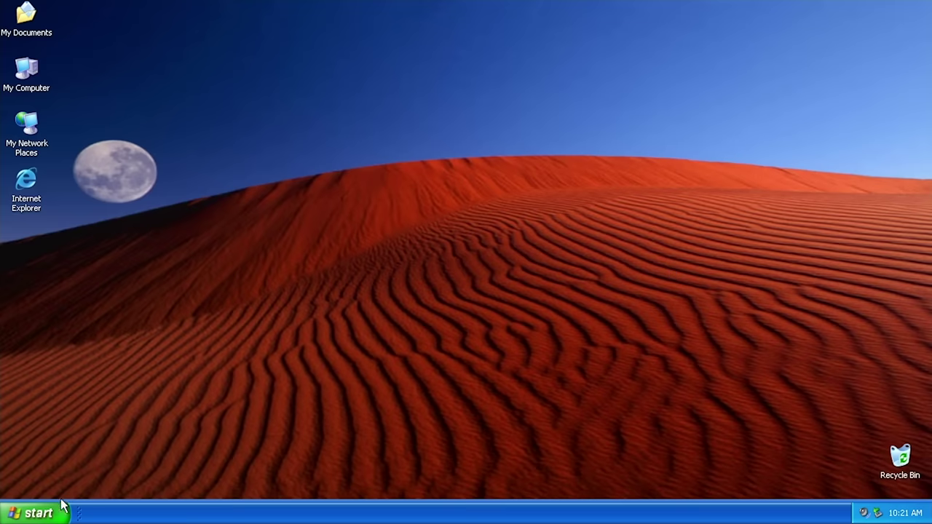
{"action": "left_click", "coordinate": [38, 513]}
{"action": "left_click", "coordinate": [21, 515]}
Lock the taskbar
{"action": "right_click", "coordinate": [350, 513]}
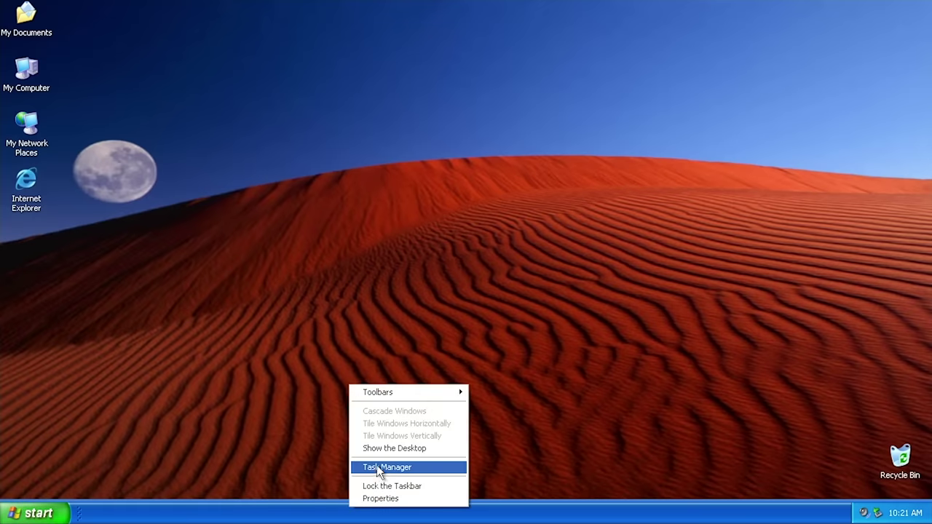
{"action": "left_click", "coordinate": [327, 479]}
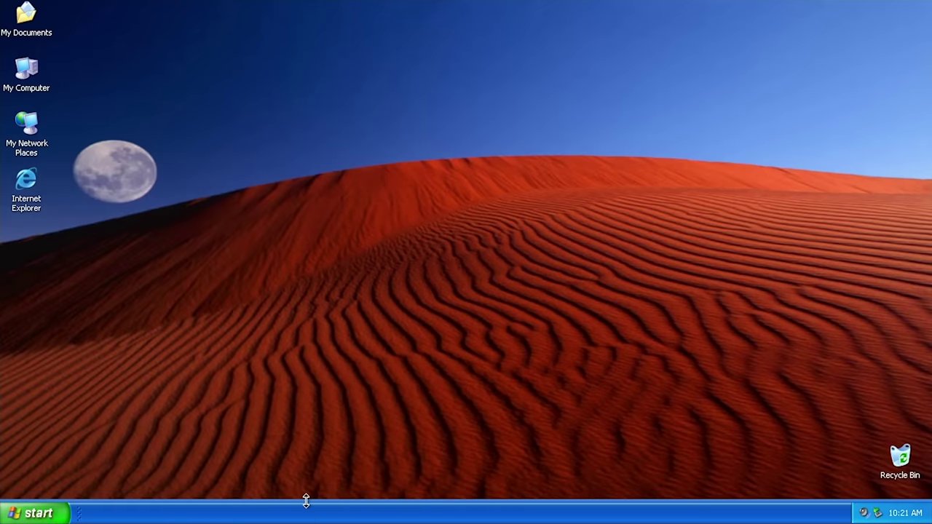
{"action": "right_click", "coordinate": [304, 514]}
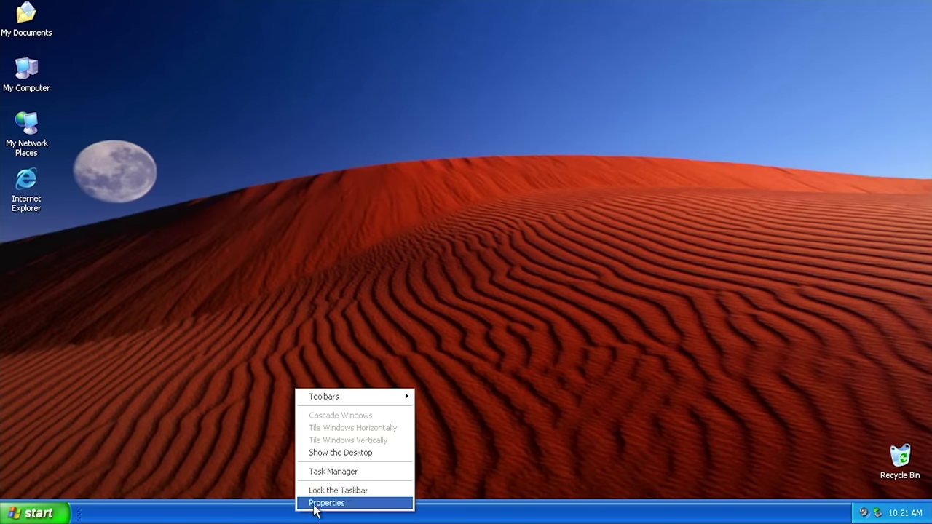
{"action": "left_click", "coordinate": [333, 491]}
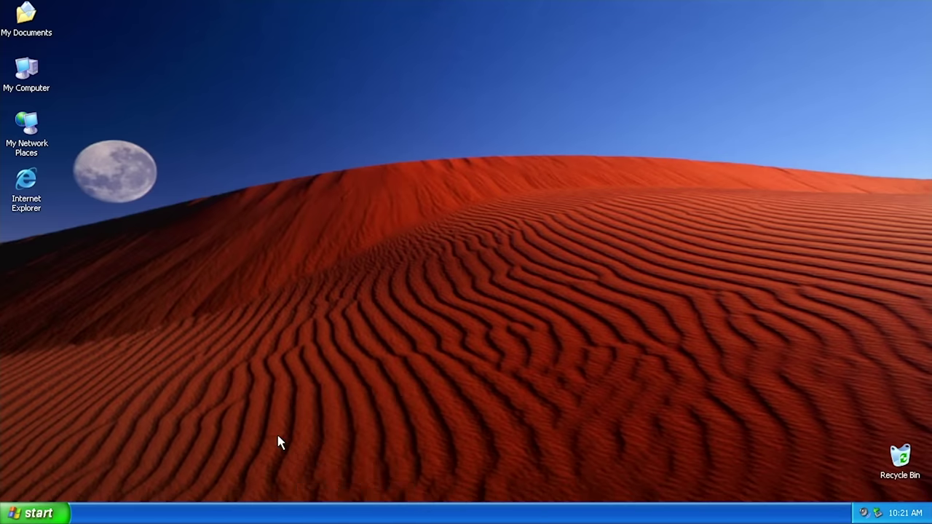
Look over the programs and shortcuts offered in the Start menu, then dismiss it
{"action": "left_click", "coordinate": [44, 514]}
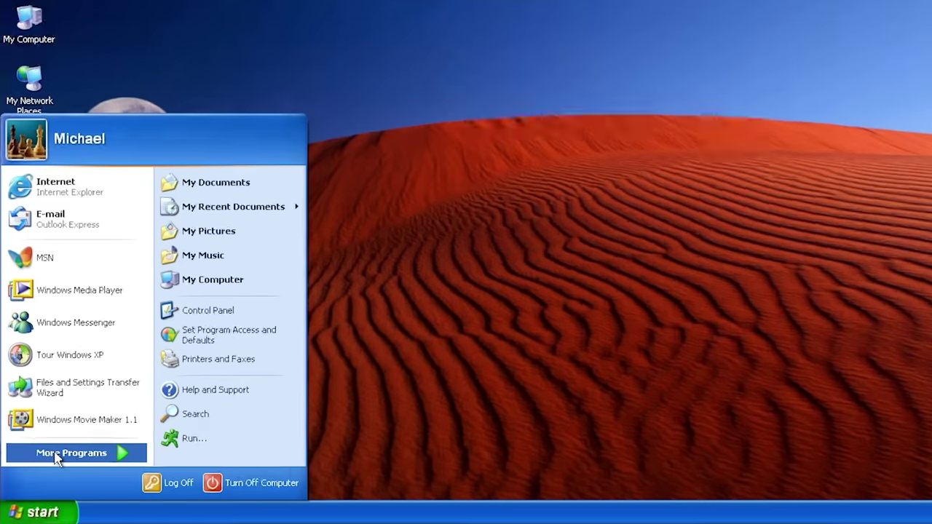
{"action": "mouse_move", "coordinate": [49, 464]}
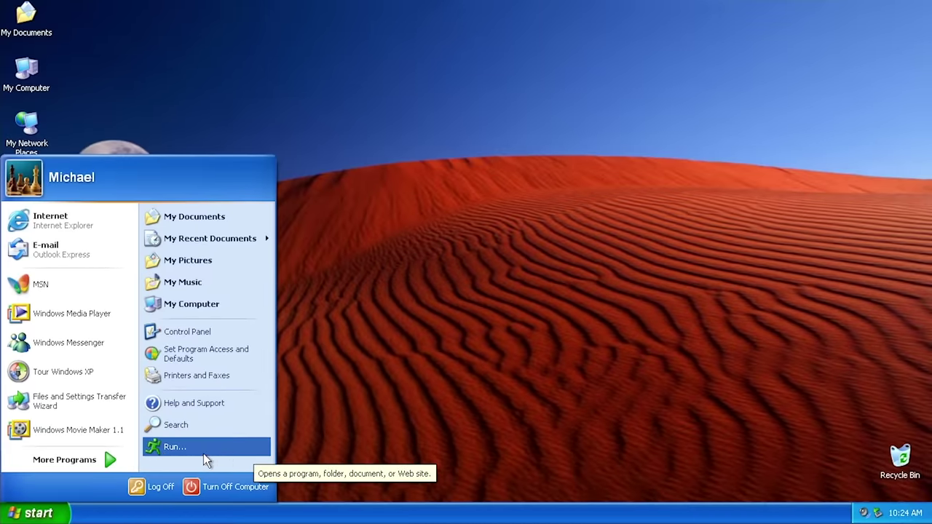
{"action": "left_click", "coordinate": [359, 278]}
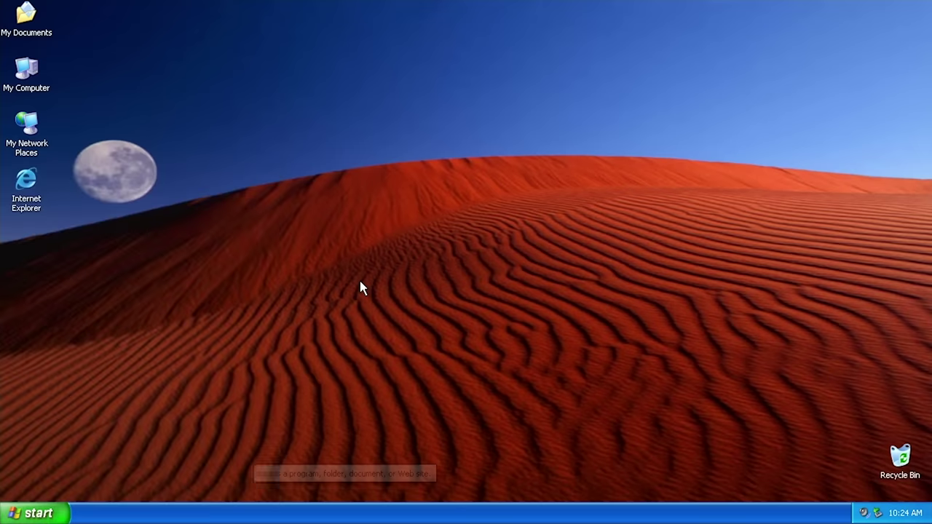
Open the desktop's appearance properties and move the dialog toward the middle of the screen
{"action": "right_click", "coordinate": [294, 167]}
{"action": "left_click", "coordinate": [309, 253]}
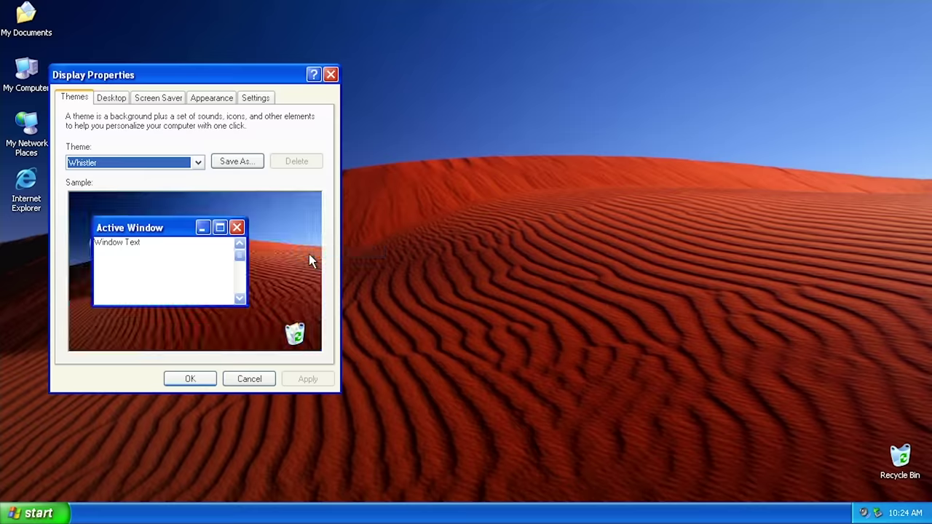
{"action": "left_click", "coordinate": [212, 98]}
{"action": "left_click_drag", "start_coordinate": [214, 74], "coordinate": [436, 80]}
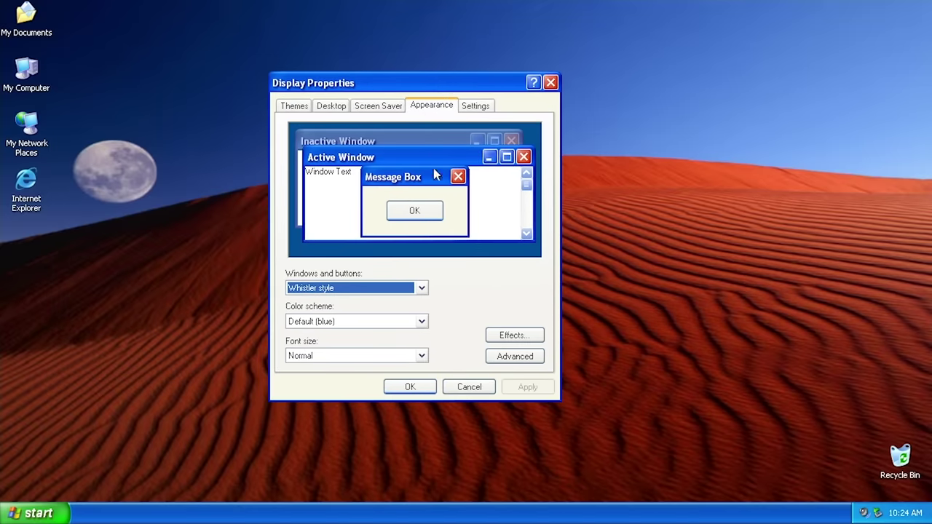
Compare the Whistler and Windows XP styles for windows and buttons in the appearance preview, checking Whistler's color schemes
{"action": "left_click", "coordinate": [421, 288]}
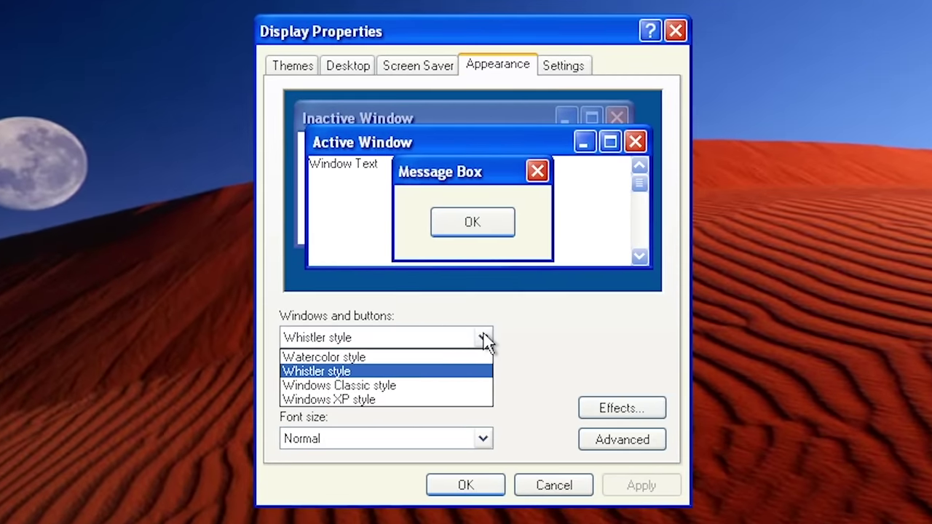
{"action": "left_click", "coordinate": [359, 375]}
{"action": "left_click", "coordinate": [441, 389]}
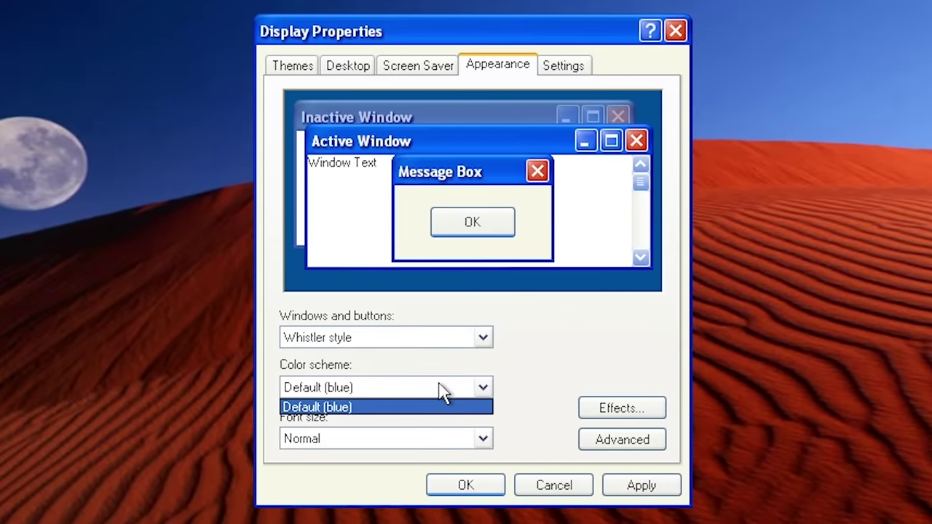
{"action": "left_click", "coordinate": [416, 348]}
{"action": "left_click", "coordinate": [417, 348]}
{"action": "left_click", "coordinate": [365, 399]}
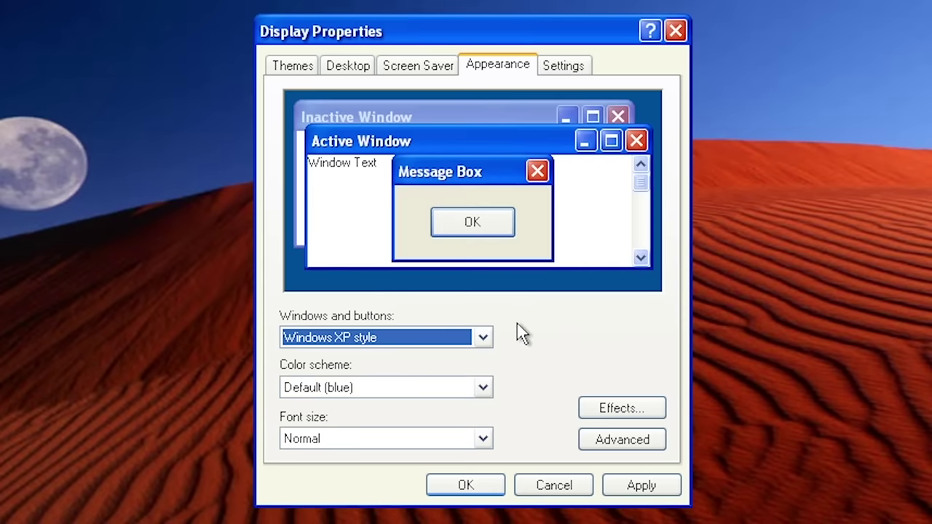
{"action": "left_click", "coordinate": [477, 338]}
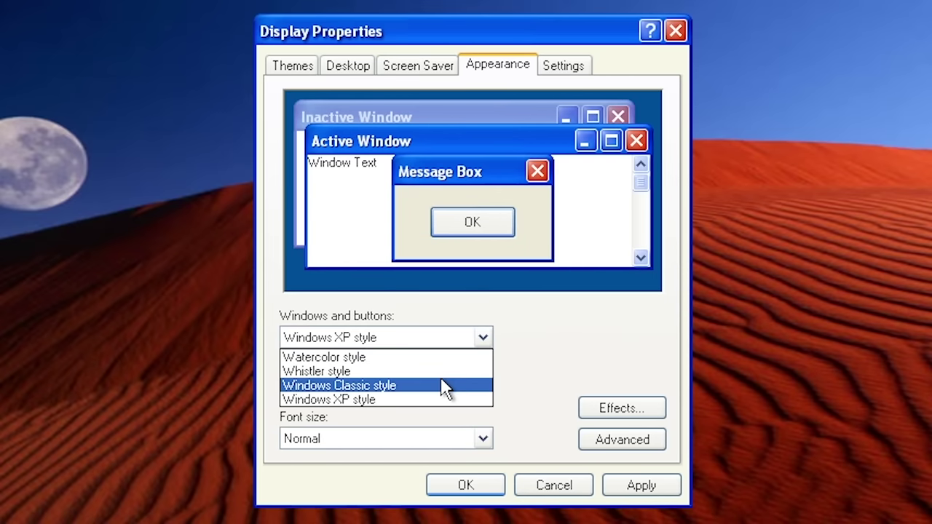
{"action": "left_click", "coordinate": [413, 373]}
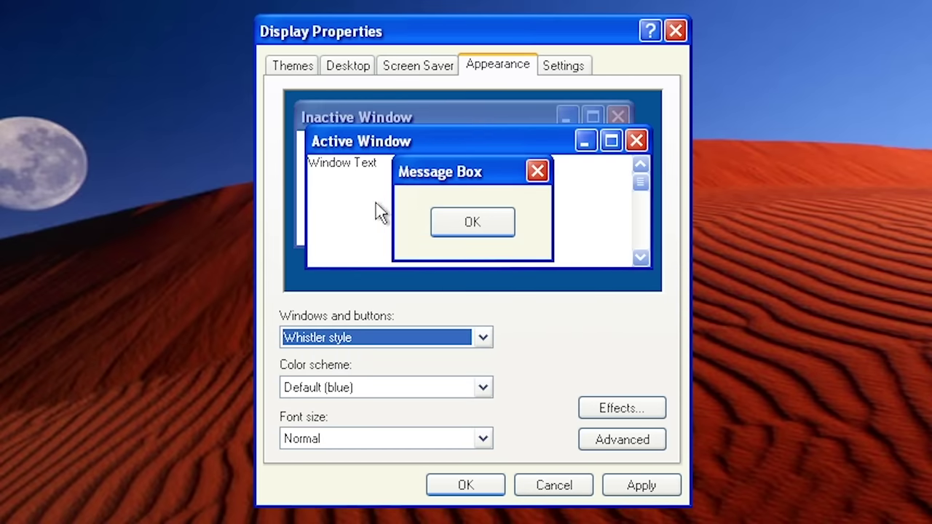
{"action": "left_click", "coordinate": [483, 337]}
{"action": "left_click", "coordinate": [364, 402]}
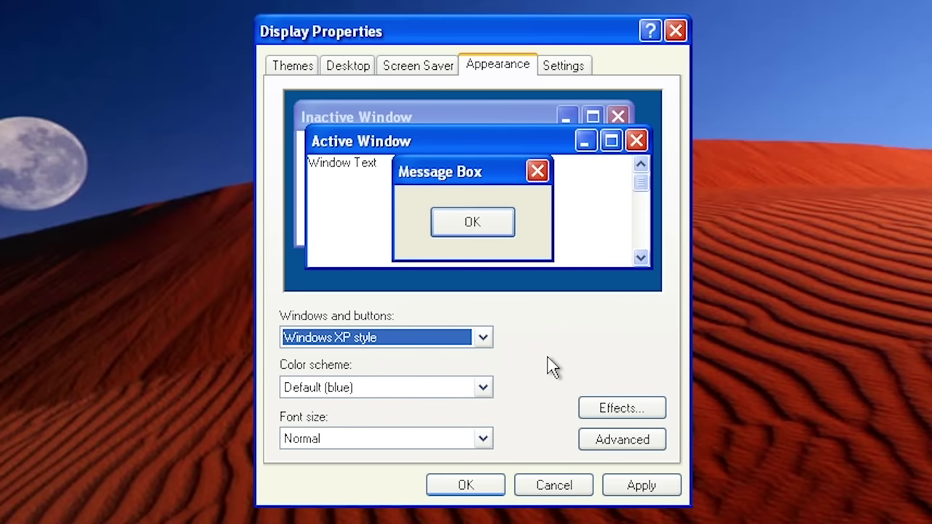
Try the Homestead and Metallic color schemes for the Windows XP style
{"action": "left_click", "coordinate": [484, 388]}
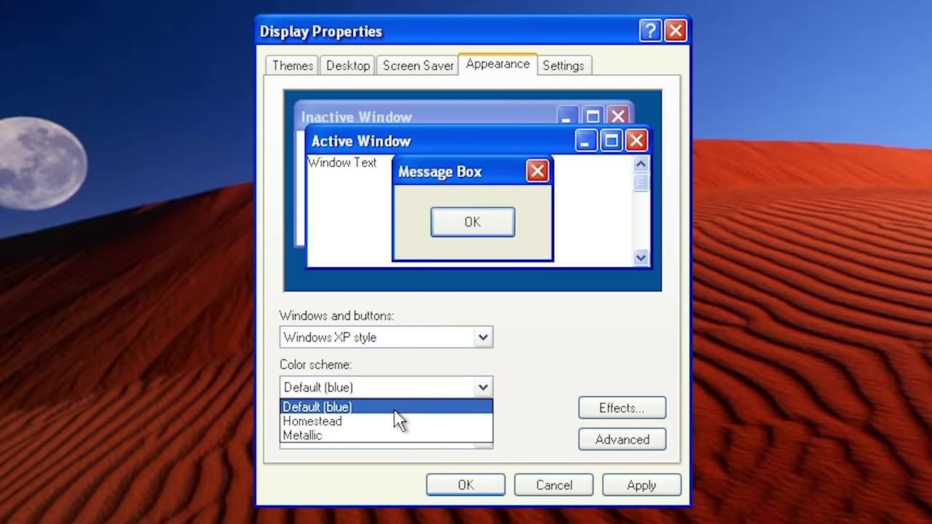
{"action": "left_click", "coordinate": [355, 425]}
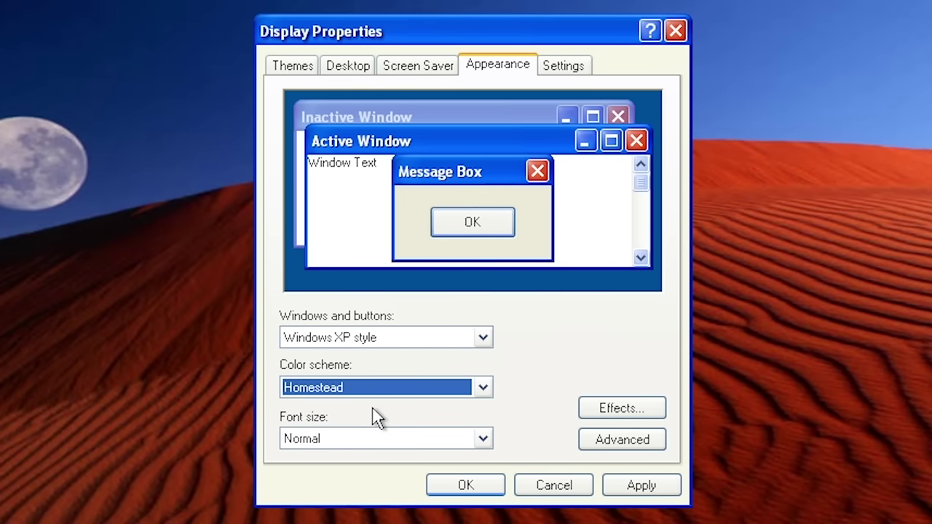
{"action": "left_click", "coordinate": [378, 393]}
{"action": "left_click", "coordinate": [342, 434]}
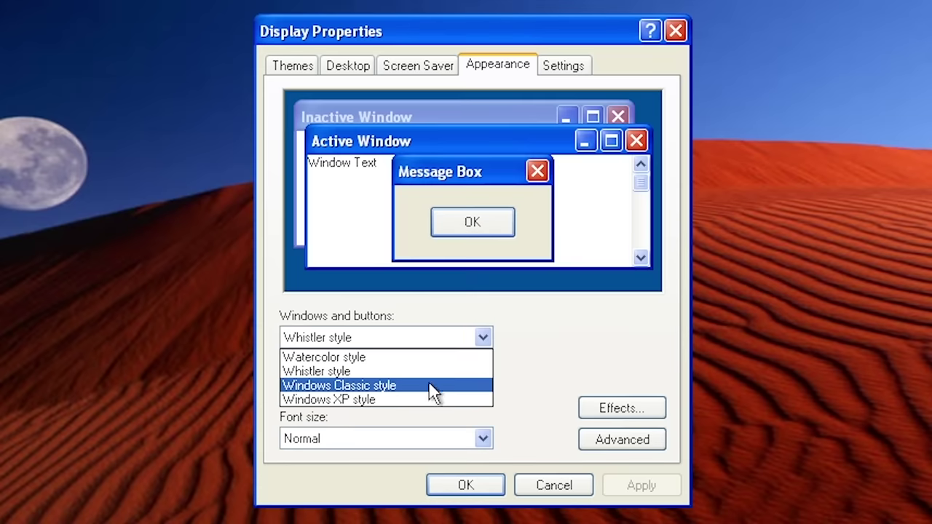
Preview the Windows Classic style for windows and buttons
{"action": "left_click", "coordinate": [384, 389]}
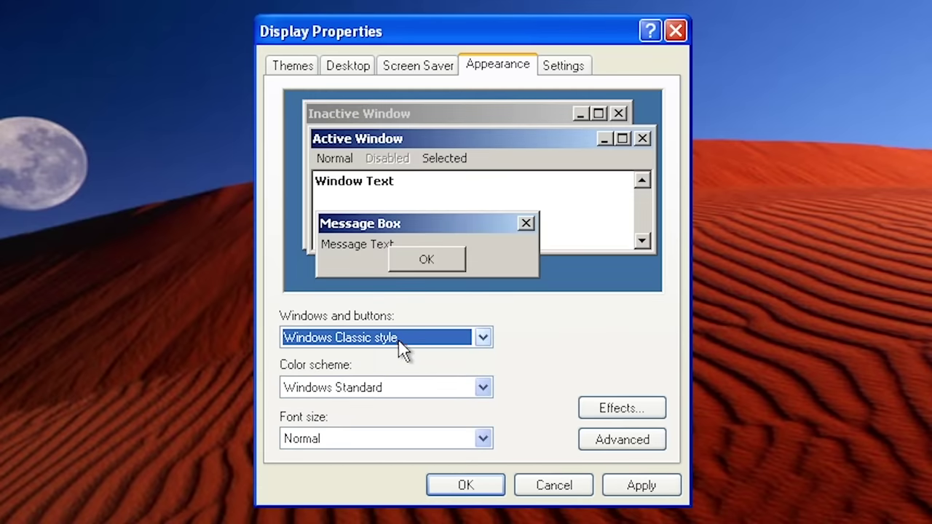
{"action": "left_click", "coordinate": [469, 342]}
{"action": "left_click", "coordinate": [477, 371]}
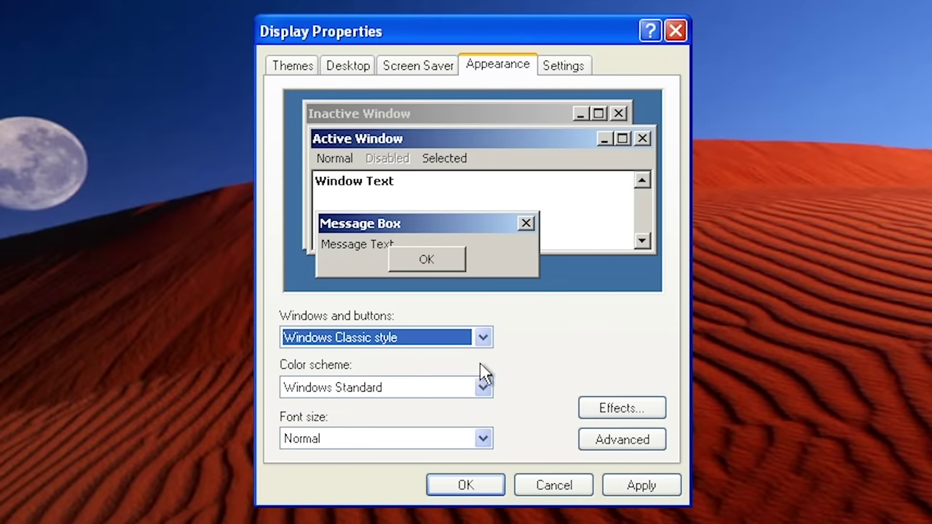
{"action": "left_click", "coordinate": [414, 388]}
{"action": "left_click", "coordinate": [459, 366]}
Apply the Watercolor style with the Violet color scheme to windows and buttons
{"action": "left_click", "coordinate": [436, 338]}
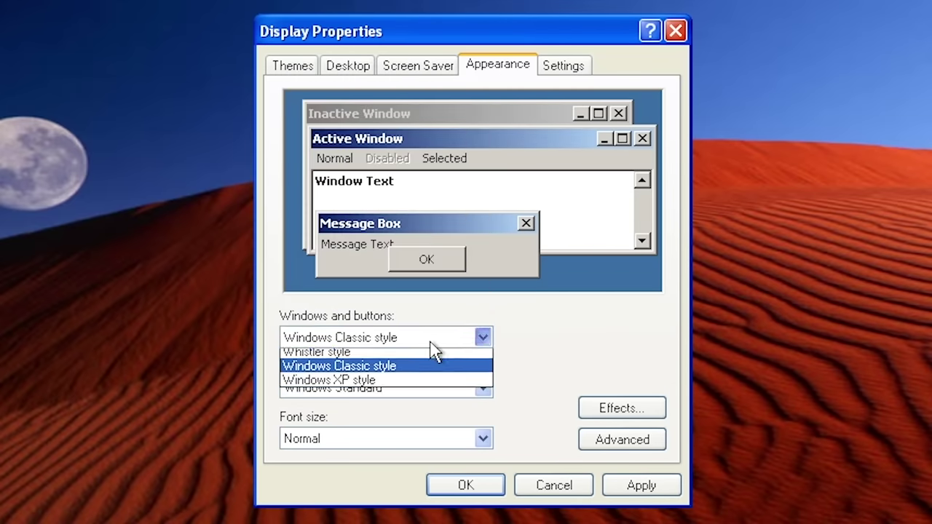
{"action": "left_click", "coordinate": [377, 357]}
{"action": "left_click", "coordinate": [482, 390]}
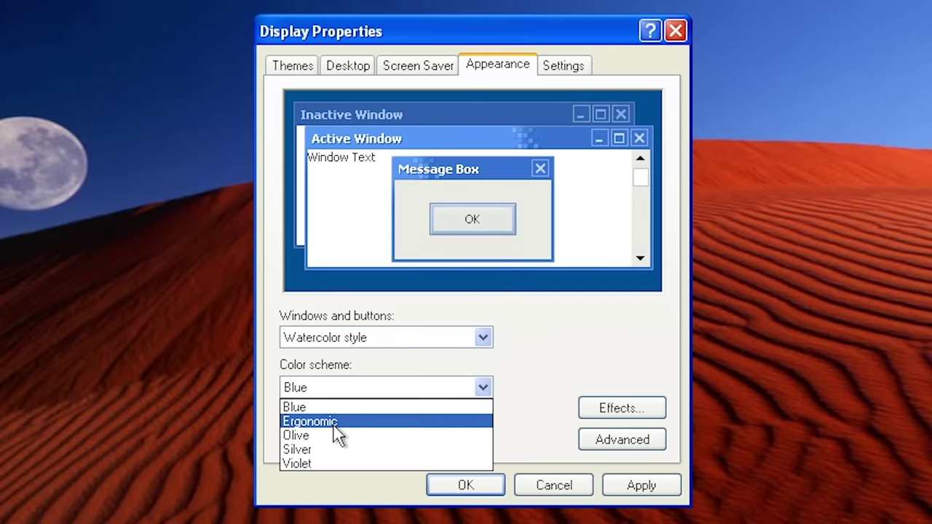
{"action": "left_click", "coordinate": [316, 463]}
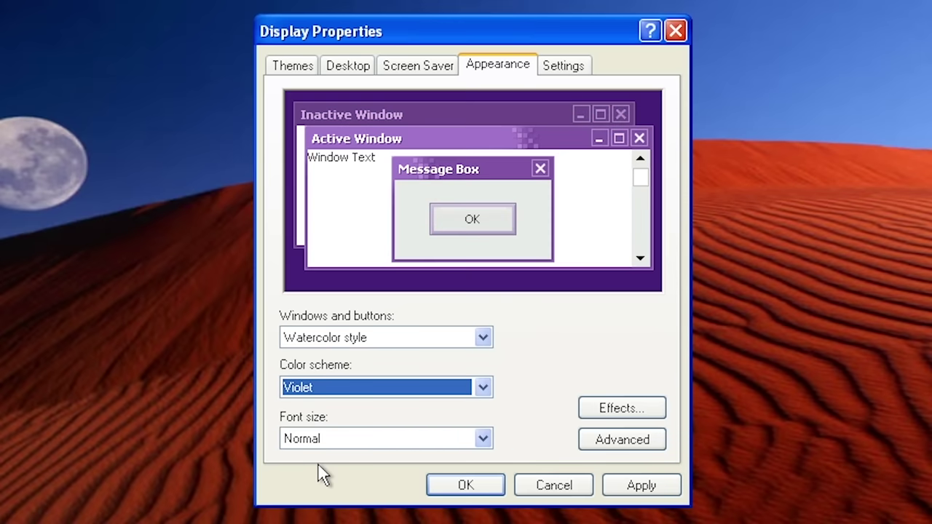
{"action": "left_click", "coordinate": [630, 490]}
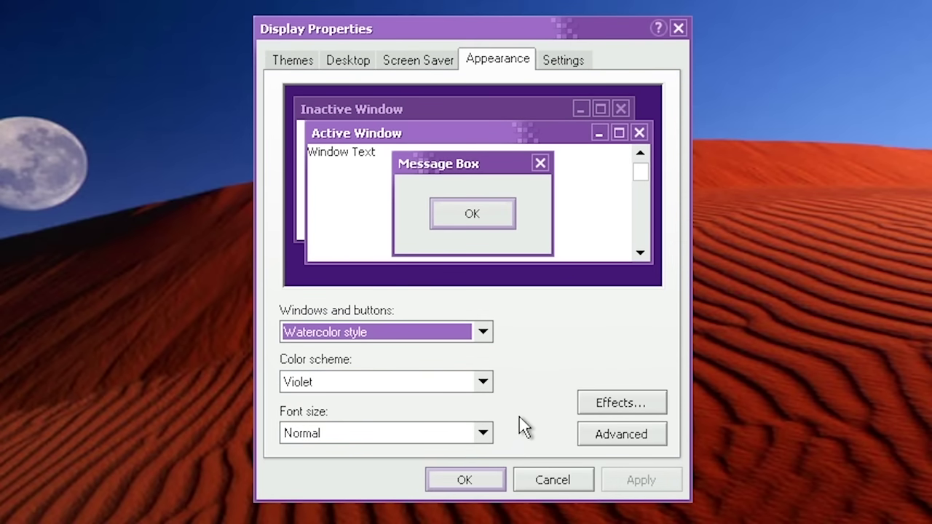
Try the Watercolor style's Silver and Olive color schemes, applying each in turn
{"action": "left_click", "coordinate": [408, 385]}
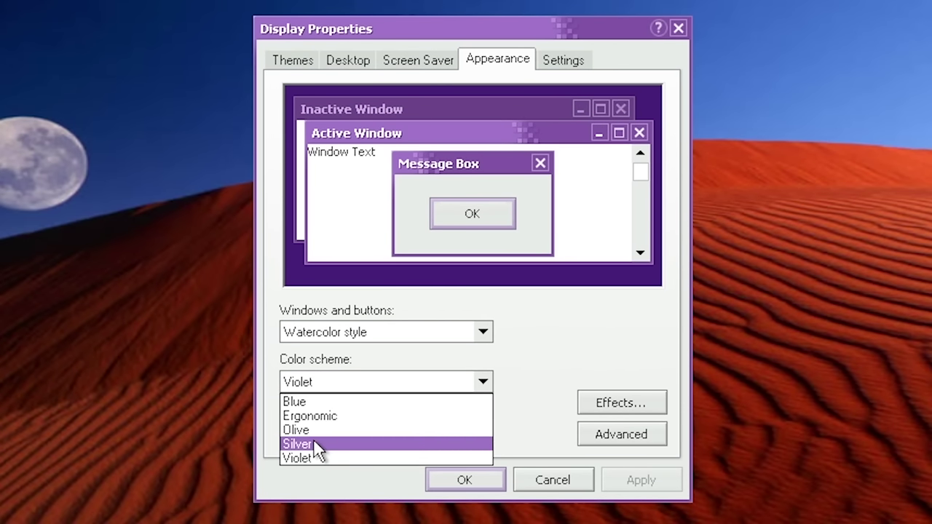
{"action": "left_click", "coordinate": [317, 442]}
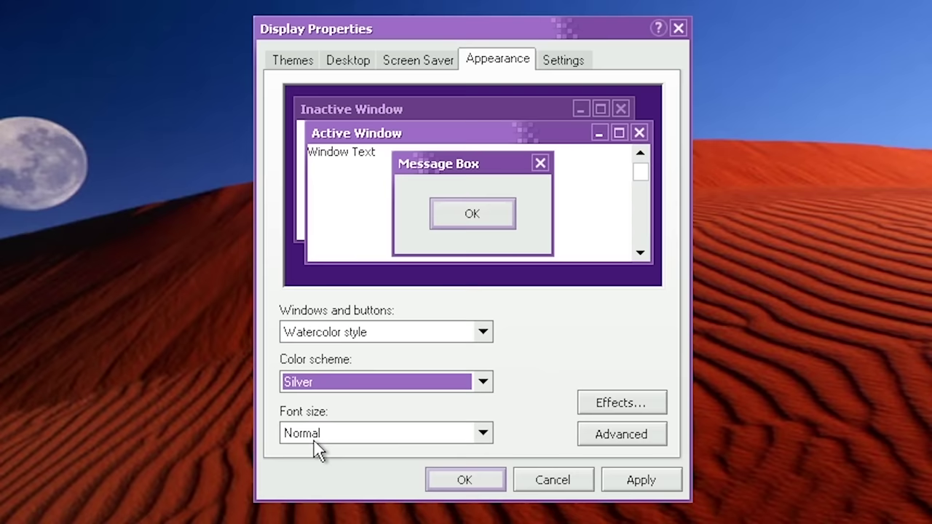
{"action": "left_click", "coordinate": [628, 486]}
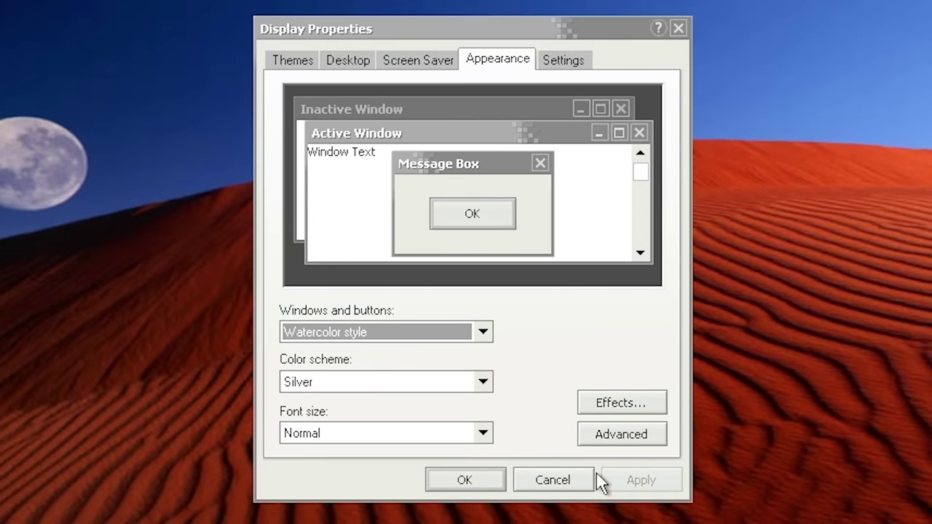
{"action": "left_click", "coordinate": [355, 386]}
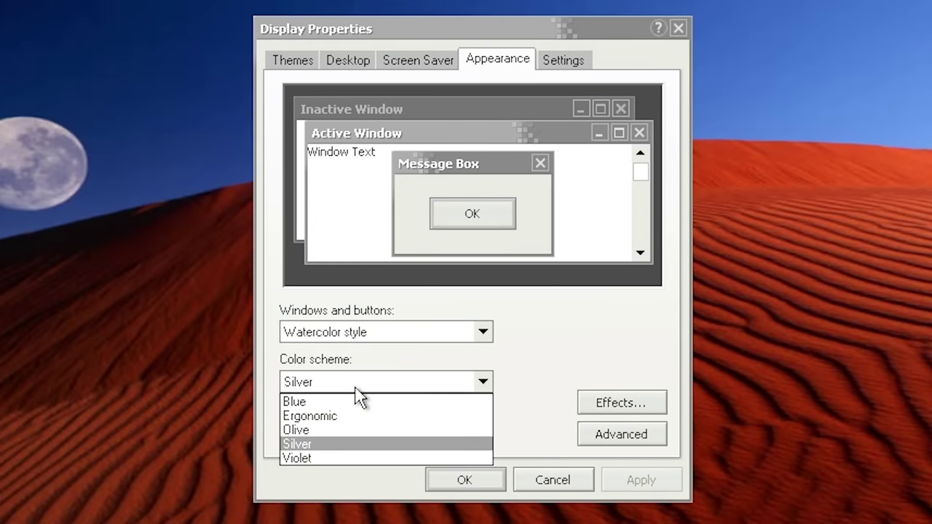
{"action": "left_click", "coordinate": [335, 431]}
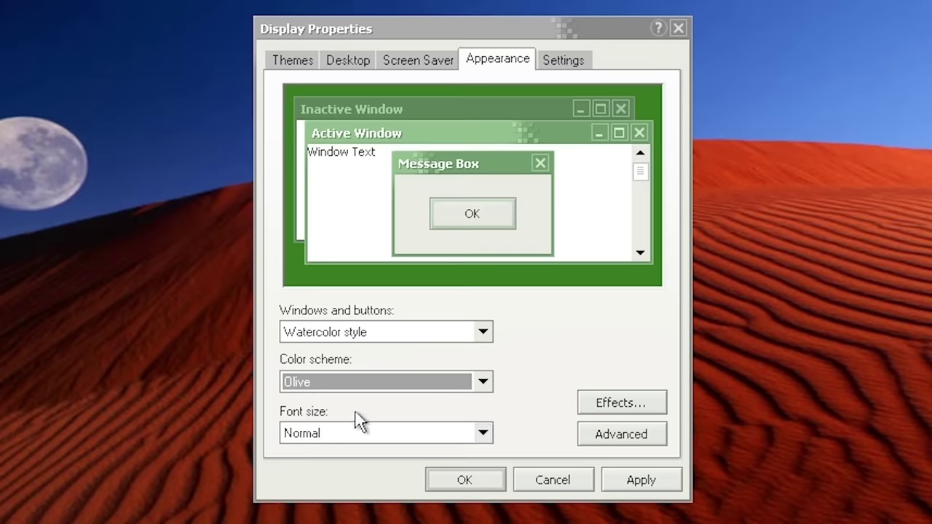
{"action": "left_click", "coordinate": [628, 480]}
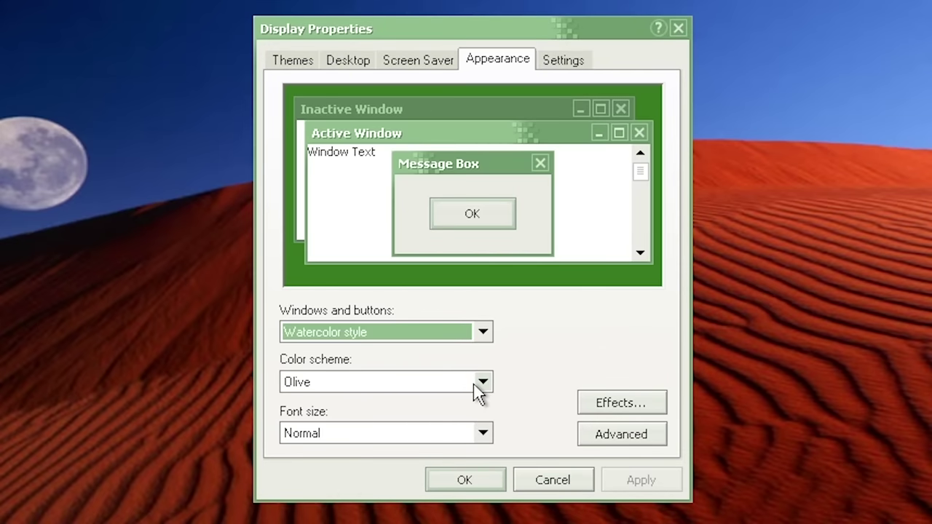
Apply the Ergonomic color scheme to the Watercolor style
{"action": "left_click", "coordinate": [483, 382]}
{"action": "left_click", "coordinate": [386, 415]}
{"action": "left_click", "coordinate": [632, 484]}
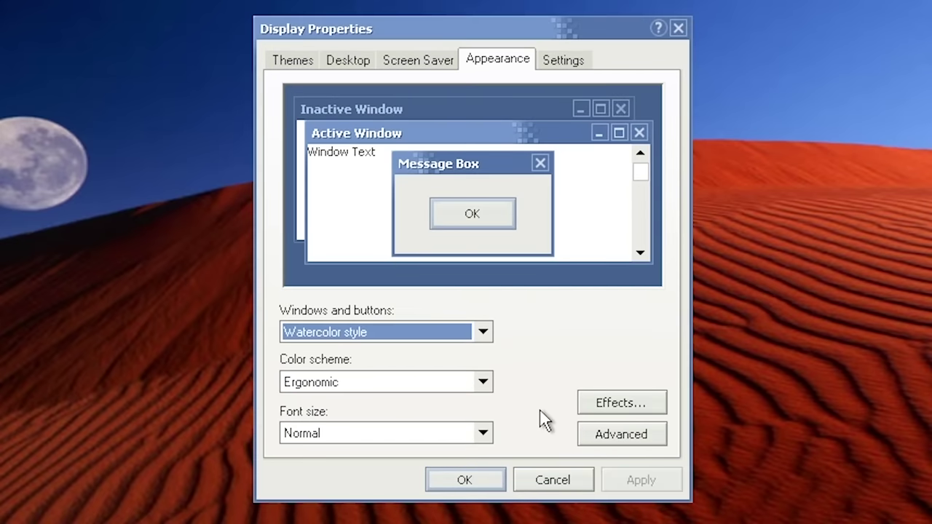
Apply the Violet color scheme again and check the screen resolution and color quality settings
{"action": "left_click", "coordinate": [372, 383]}
{"action": "left_click", "coordinate": [321, 459]}
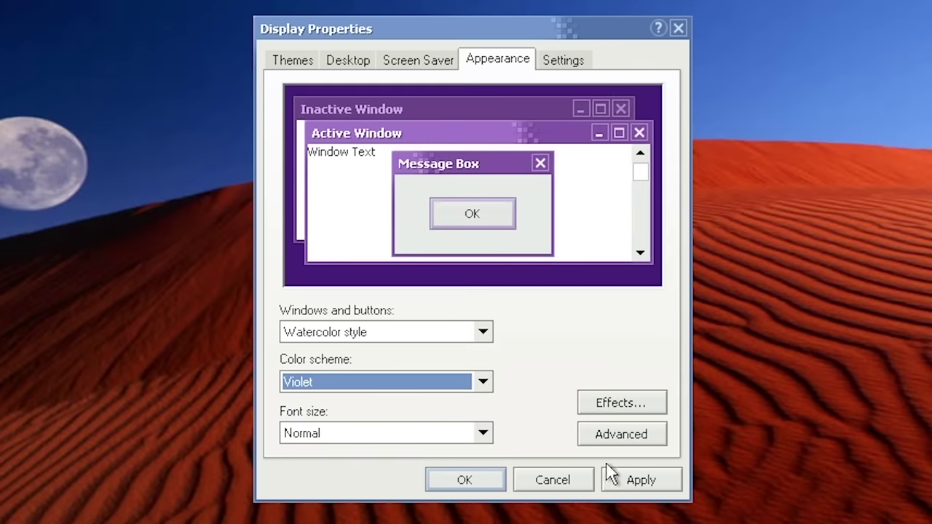
{"action": "left_click", "coordinate": [632, 479]}
{"action": "left_click", "coordinate": [563, 61]}
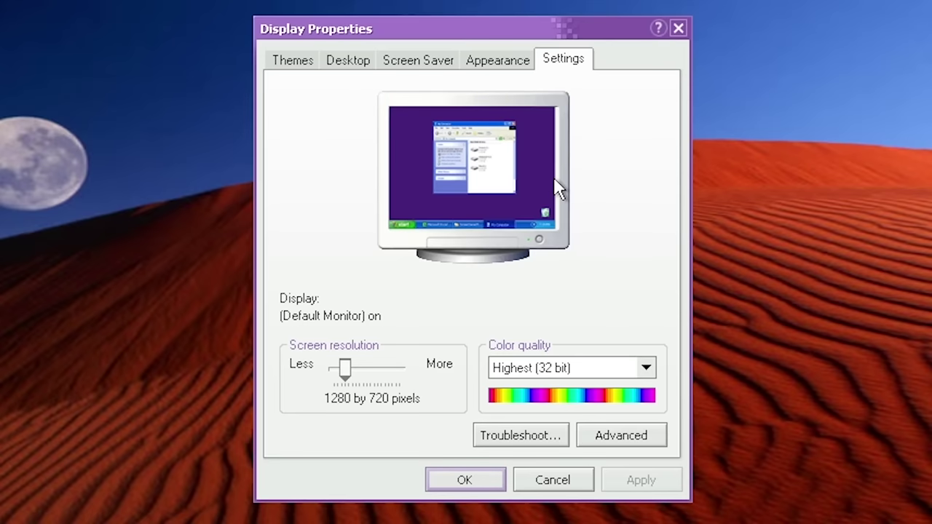
{"action": "left_click", "coordinate": [504, 61]}
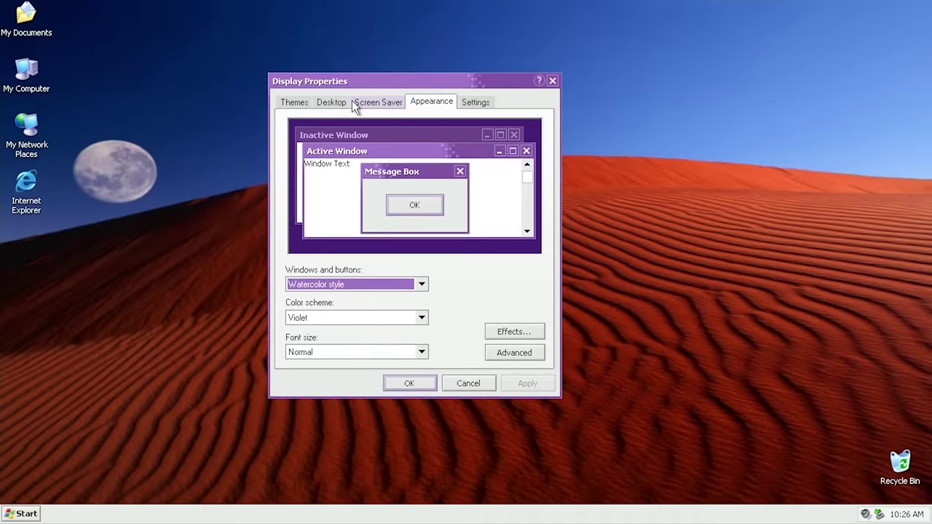
Preview the Windows XP screen saver, and select and preview the Flying Windows screen saver
{"action": "left_click", "coordinate": [408, 57]}
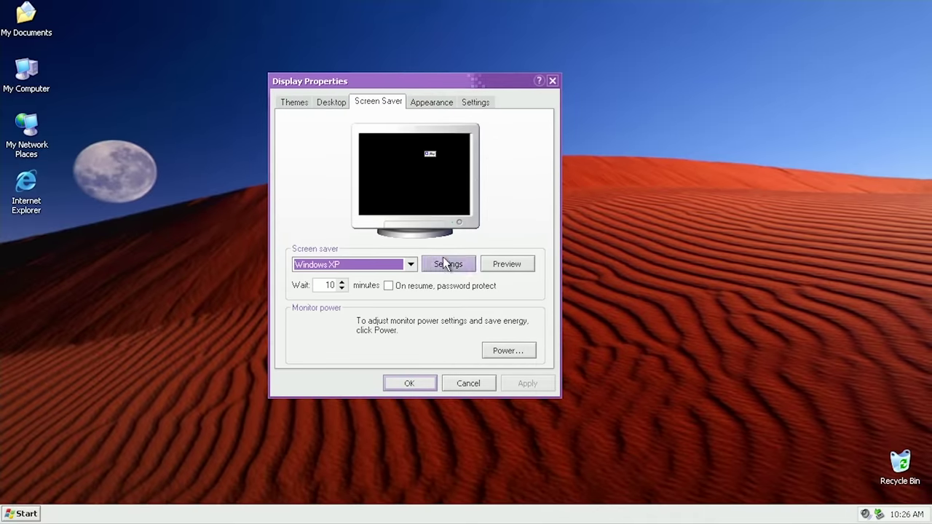
{"action": "left_click", "coordinate": [496, 263]}
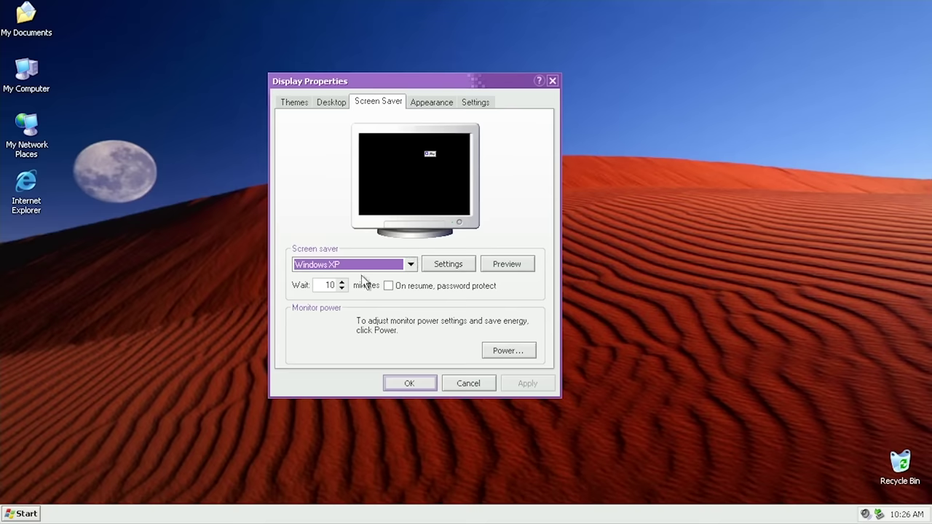
{"action": "left_click", "coordinate": [357, 266]}
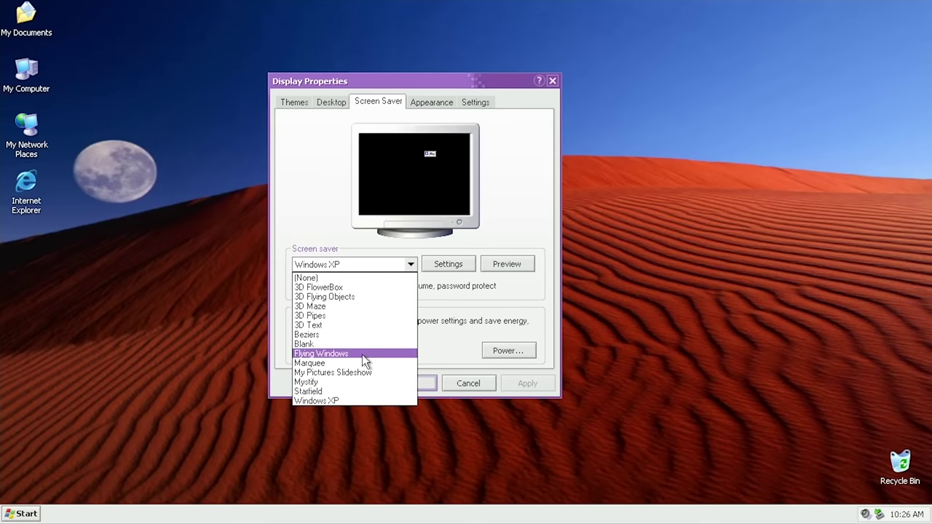
{"action": "left_click", "coordinate": [361, 353]}
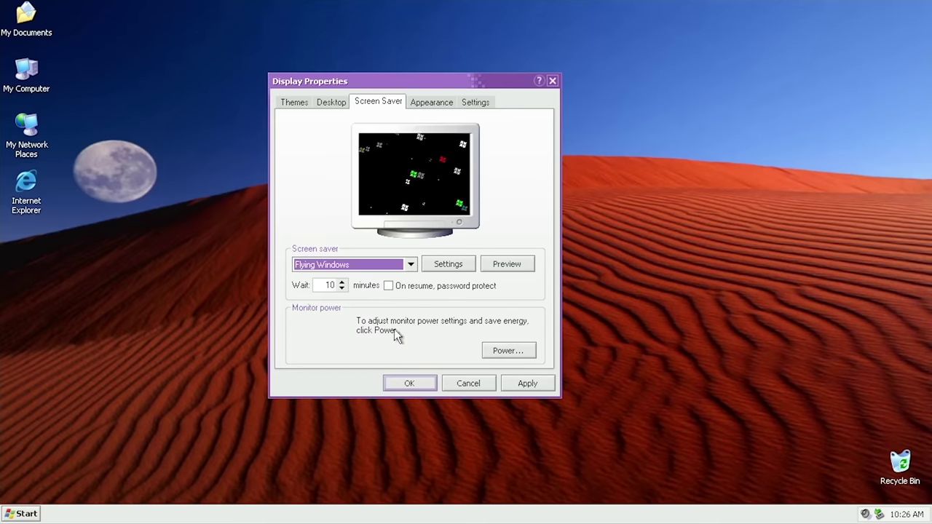
{"action": "left_click", "coordinate": [506, 267]}
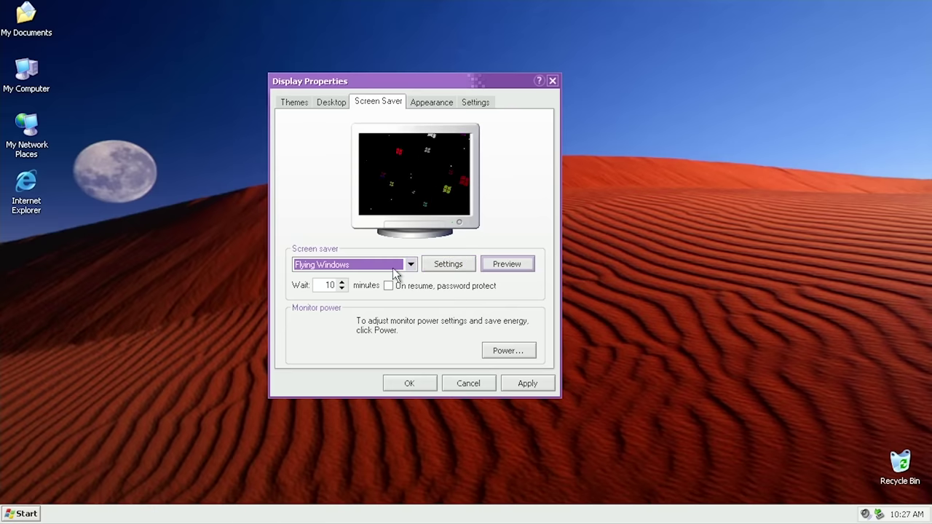
{"action": "left_click", "coordinate": [387, 265]}
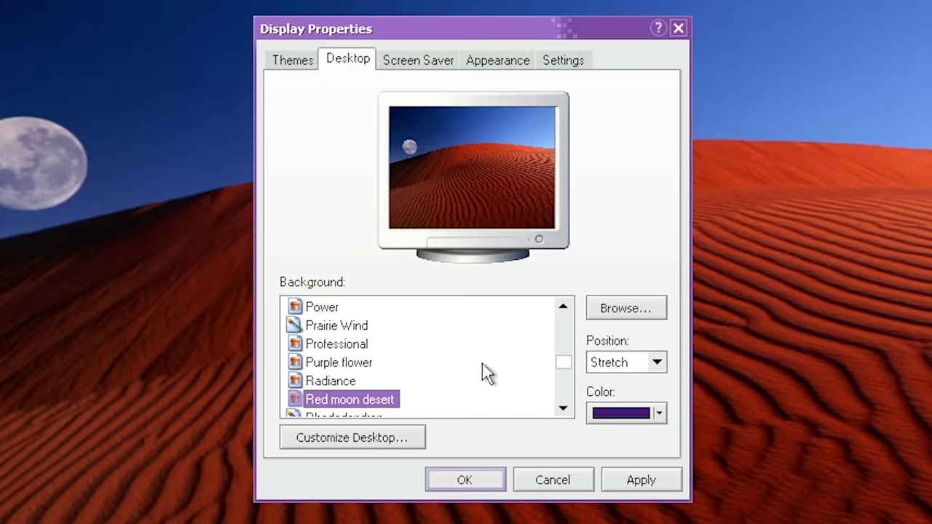
Browse the list of desktop backgrounds and select Windows XP 2465 to preview it
{"action": "scroll", "coordinate": [368, 383], "scroll_direction": "down", "scroll_amount": 1}
{"action": "scroll", "coordinate": [364, 384], "scroll_direction": "up", "scroll_amount": 1}
{"action": "scroll", "coordinate": [366, 384], "scroll_direction": "down", "scroll_amount": 1}
{"action": "left_click_drag", "start_coordinate": [459, 41], "coordinate": [475, 30]}
{"action": "scroll", "coordinate": [473, 406], "scroll_direction": "down", "scroll_amount": 3}
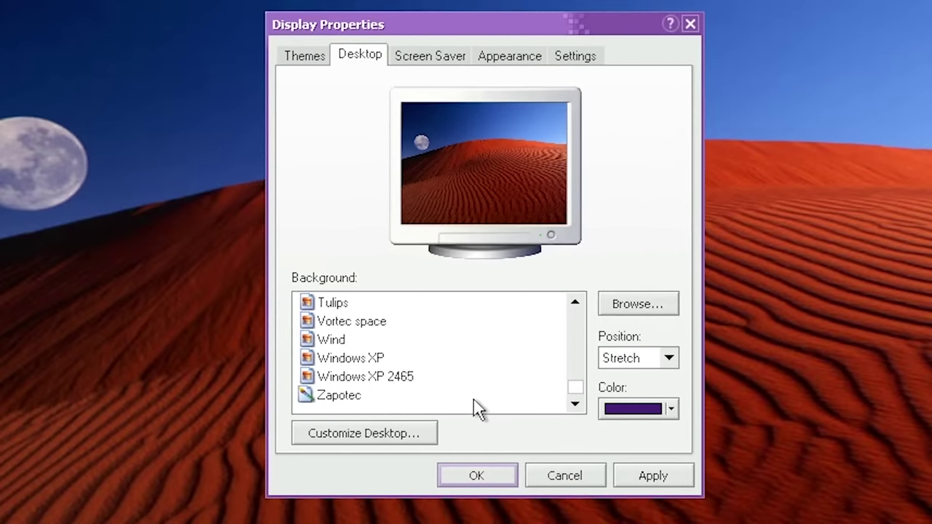
{"action": "scroll", "coordinate": [466, 402], "scroll_direction": "up", "scroll_amount": 4}
{"action": "scroll", "coordinate": [463, 394], "scroll_direction": "down", "scroll_amount": 1}
{"action": "scroll", "coordinate": [459, 391], "scroll_direction": "up", "scroll_amount": 1}
{"action": "scroll", "coordinate": [452, 393], "scroll_direction": "down", "scroll_amount": 4}
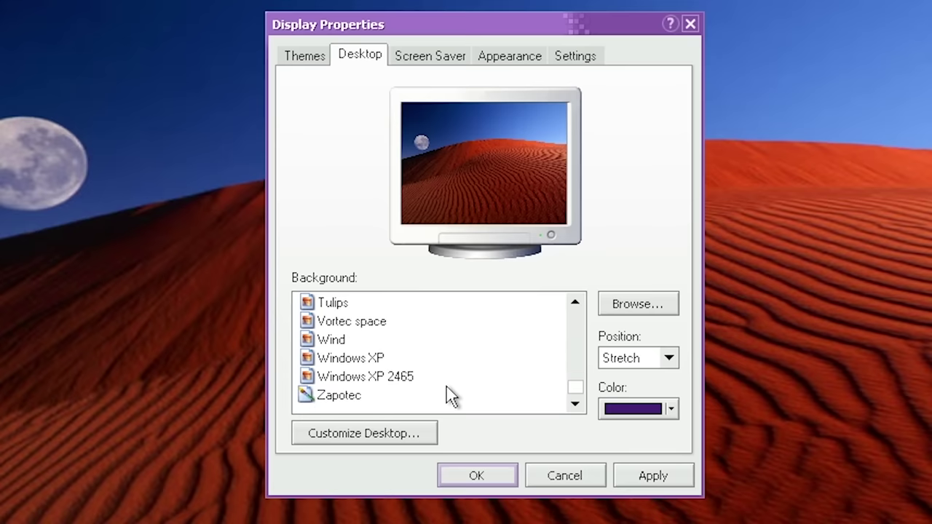
{"action": "scroll", "coordinate": [429, 389], "scroll_direction": "up", "scroll_amount": 1}
{"action": "scroll", "coordinate": [417, 391], "scroll_direction": "down", "scroll_amount": 1}
{"action": "left_click", "coordinate": [337, 377]}
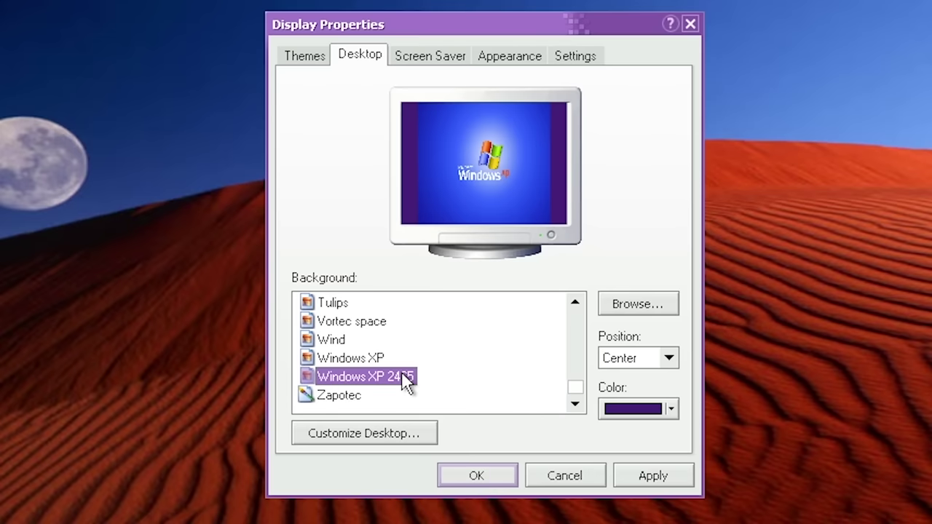
Preview the Radiance background and apply the Professional background to the desktop
{"action": "scroll", "coordinate": [406, 383], "scroll_direction": "up", "scroll_amount": 9}
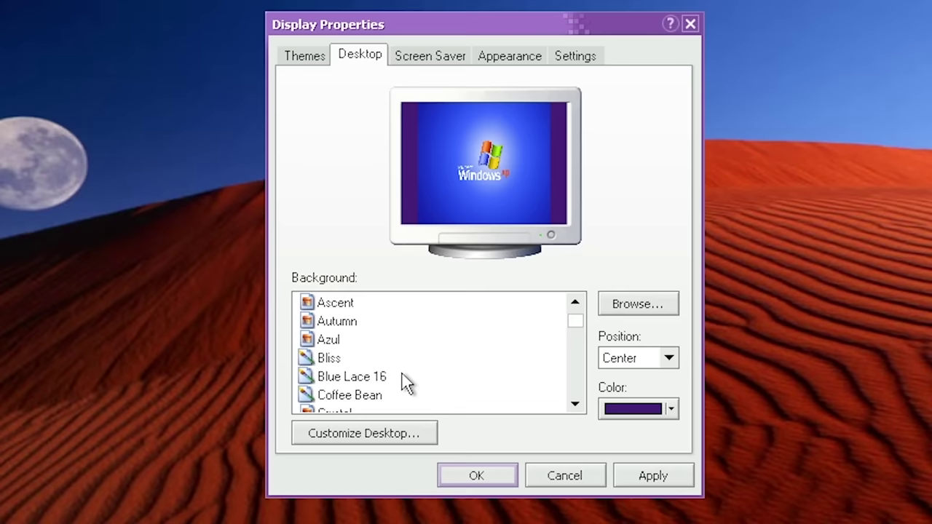
{"action": "scroll", "coordinate": [400, 382], "scroll_direction": "up", "scroll_amount": 1}
{"action": "scroll", "coordinate": [386, 378], "scroll_direction": "down", "scroll_amount": 4}
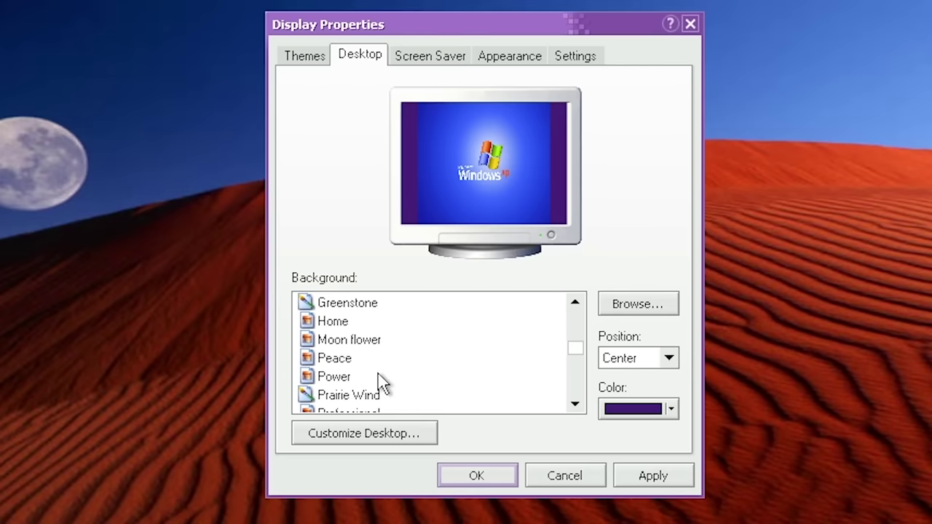
{"action": "scroll", "coordinate": [378, 375], "scroll_direction": "down", "scroll_amount": 2}
{"action": "left_click", "coordinate": [348, 342]}
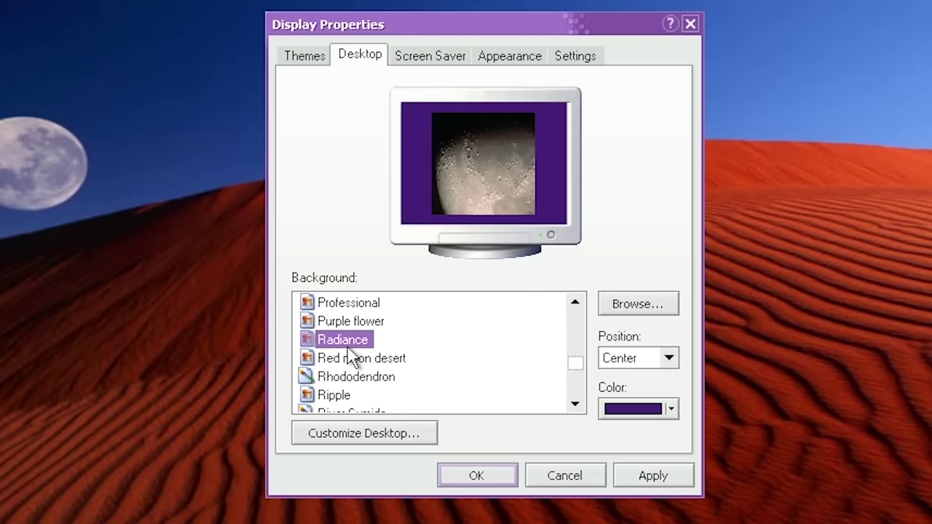
{"action": "scroll", "coordinate": [351, 357], "scroll_direction": "up", "scroll_amount": 1}
{"action": "left_click", "coordinate": [351, 357]}
{"action": "left_click", "coordinate": [652, 477]}
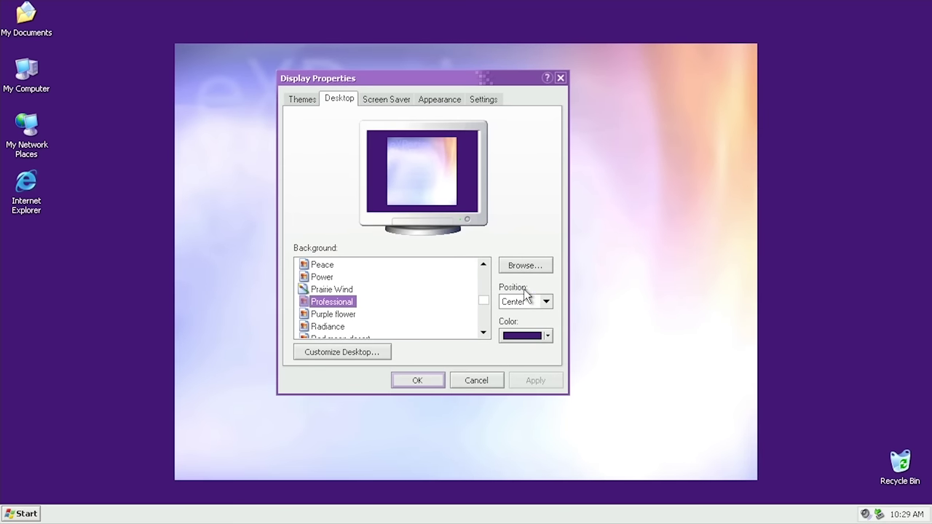
Set the Professional background's position to Stretch, apply it and move the dialog aside to view the wallpaper
{"action": "left_click", "coordinate": [655, 358]}
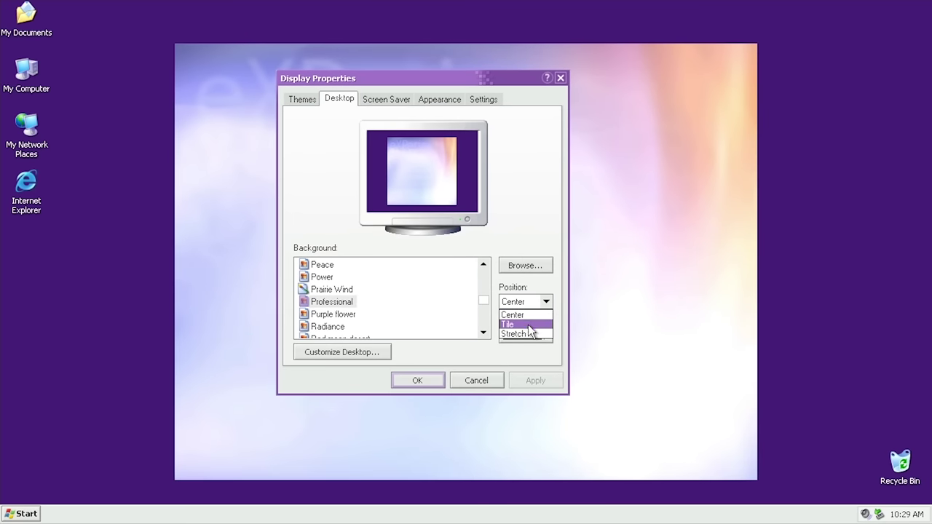
{"action": "left_click", "coordinate": [526, 334]}
{"action": "left_click", "coordinate": [535, 380]}
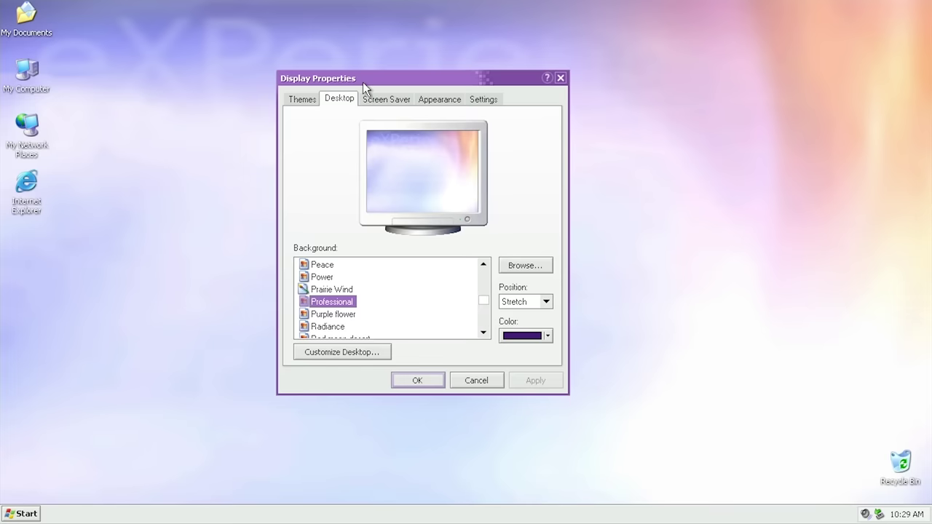
{"action": "left_click_drag", "start_coordinate": [363, 82], "coordinate": [468, 112]}
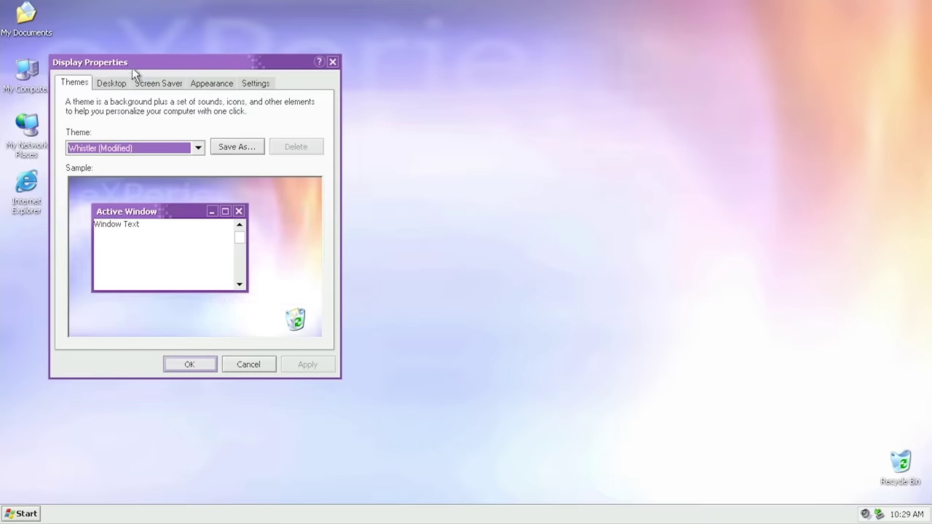
Select the Windows XP background from the end of the wallpaper list and apply it to the desktop
{"action": "left_click_drag", "start_coordinate": [132, 68], "coordinate": [329, 69]}
{"action": "left_click", "coordinate": [310, 89]}
{"action": "left_click_drag", "start_coordinate": [455, 290], "coordinate": [455, 327]}
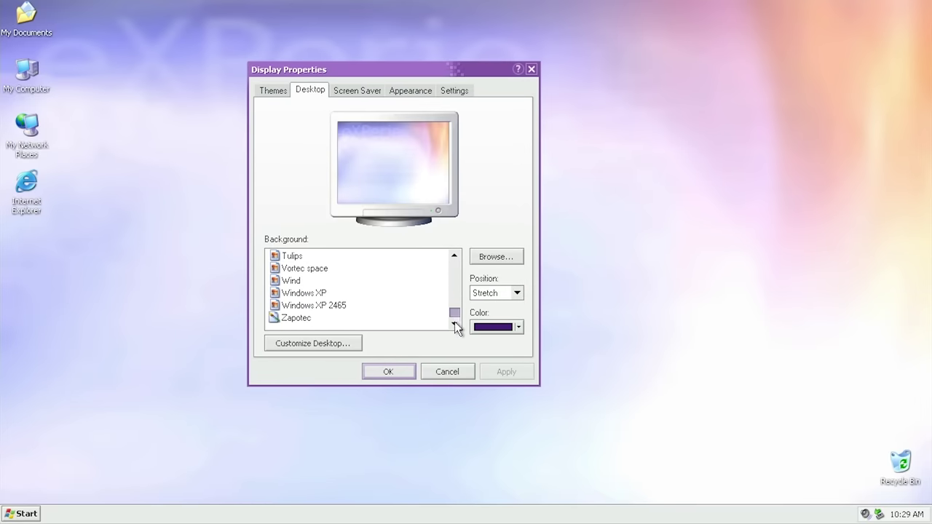
{"action": "left_click", "coordinate": [305, 293]}
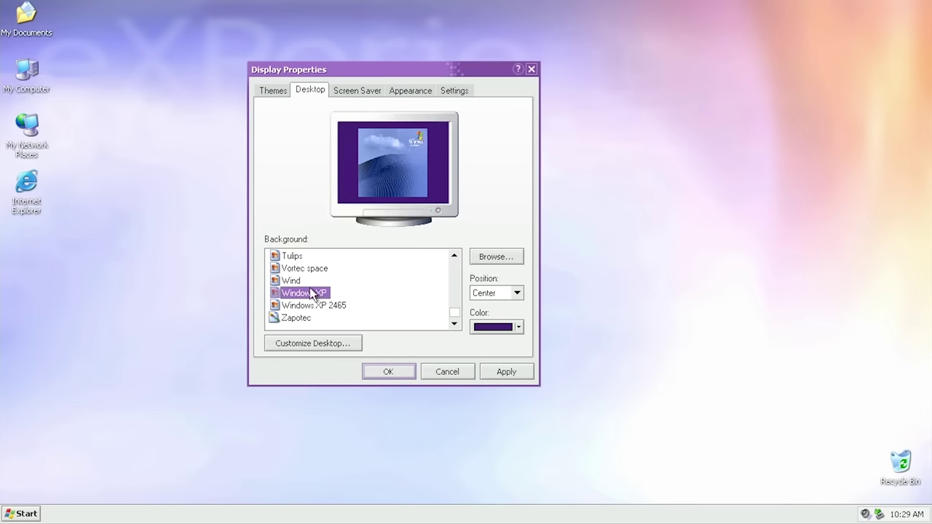
{"action": "left_click", "coordinate": [506, 371]}
Stretch the Windows XP background across the whole desktop and move the Display Properties dialog to reveal it
{"action": "left_click", "coordinate": [458, 91]}
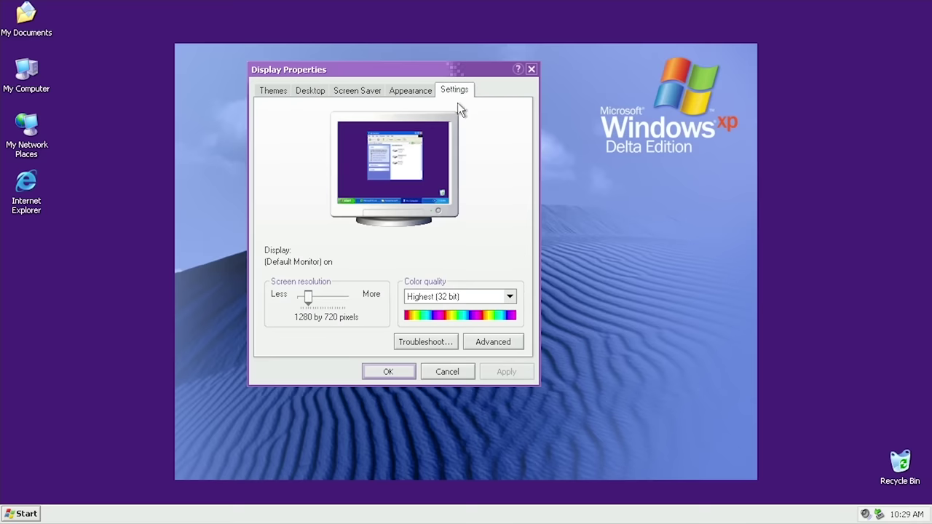
{"action": "left_click", "coordinate": [399, 92]}
{"action": "left_click", "coordinate": [310, 91]}
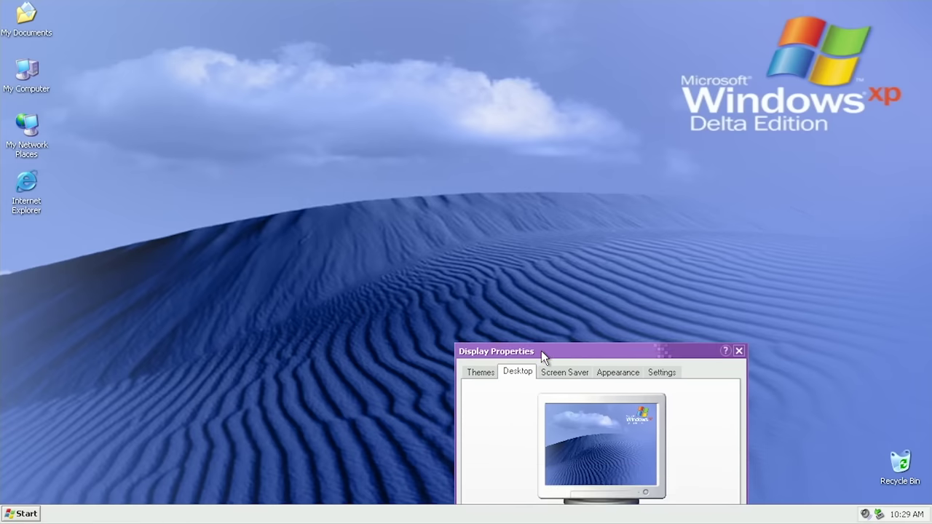
{"action": "left_click_drag", "start_coordinate": [541, 350], "coordinate": [493, 160]}
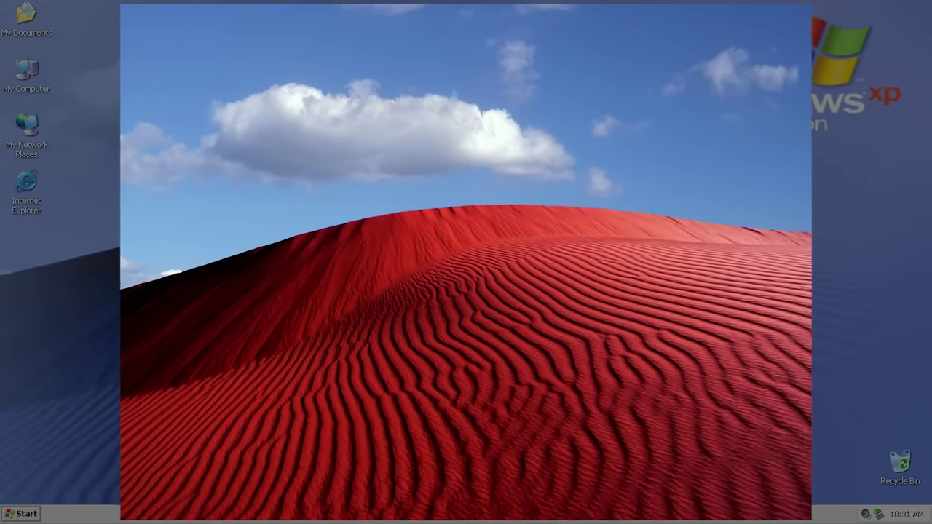
{"action": "left_click_drag", "start_coordinate": [141, 72], "coordinate": [563, 337]}
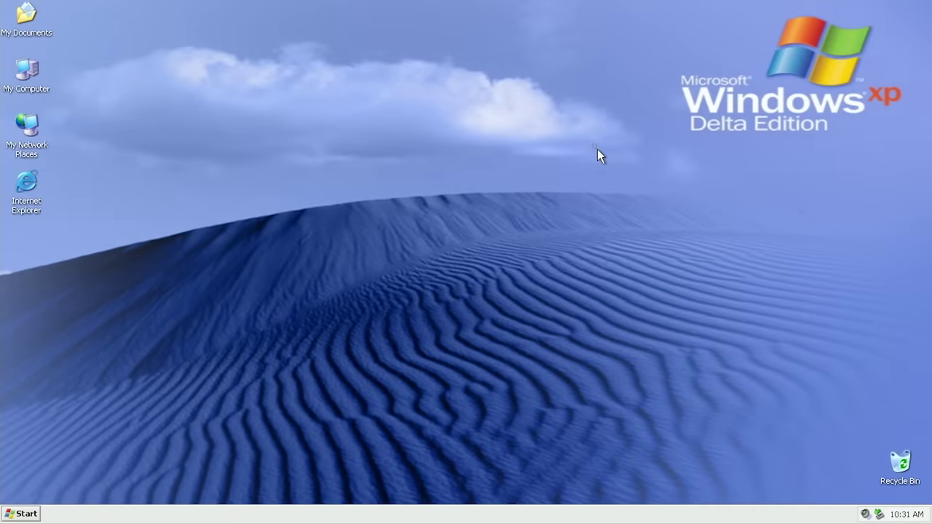
{"action": "left_click_drag", "start_coordinate": [597, 150], "coordinate": [925, 16]}
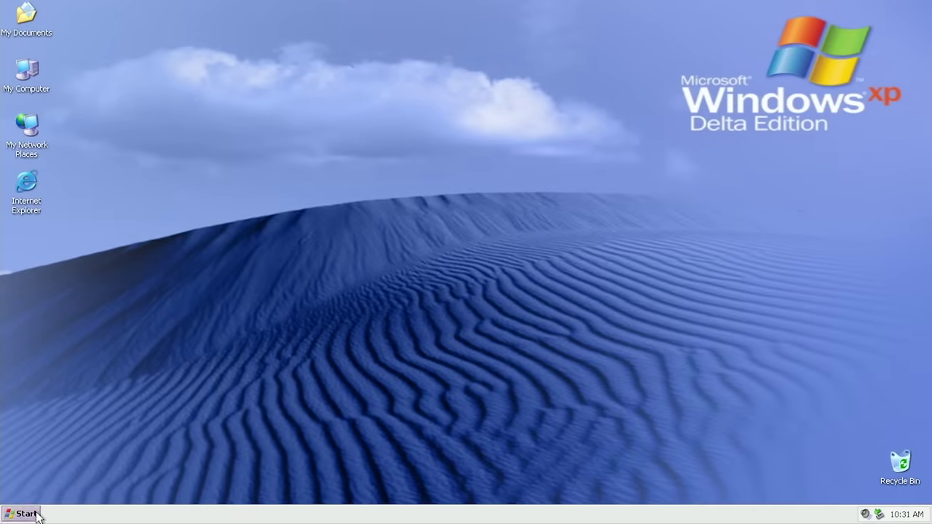
Open the Clock program from the Accessories group
{"action": "left_click", "coordinate": [7, 516]}
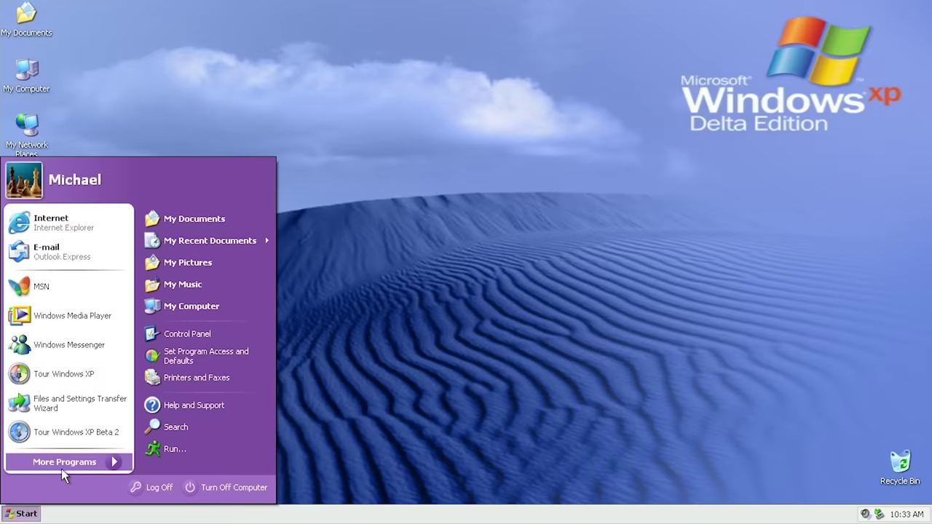
{"action": "mouse_move", "coordinate": [62, 469]}
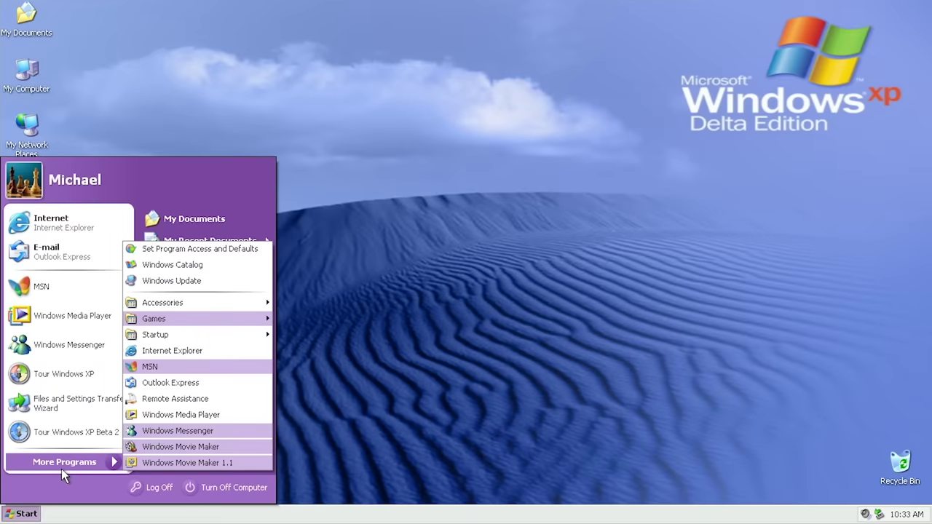
{"action": "mouse_move", "coordinate": [181, 303]}
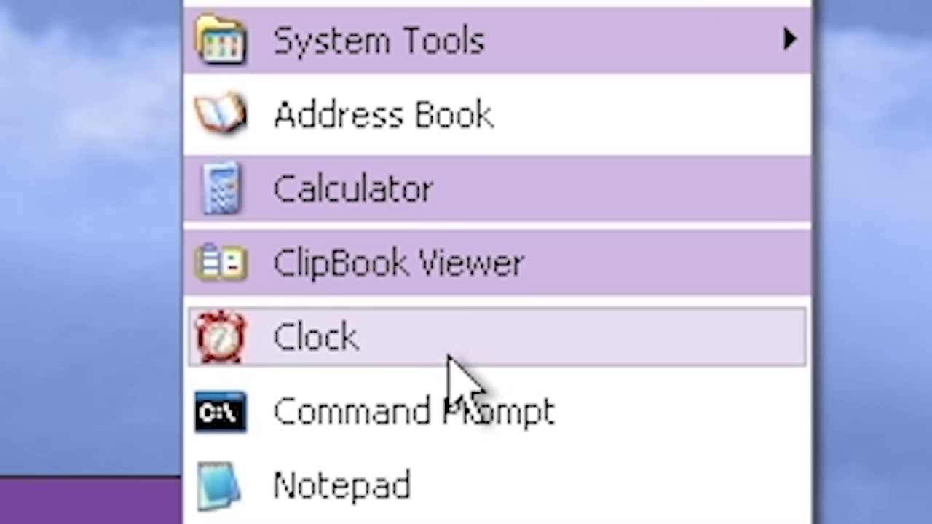
{"action": "left_click", "coordinate": [449, 356]}
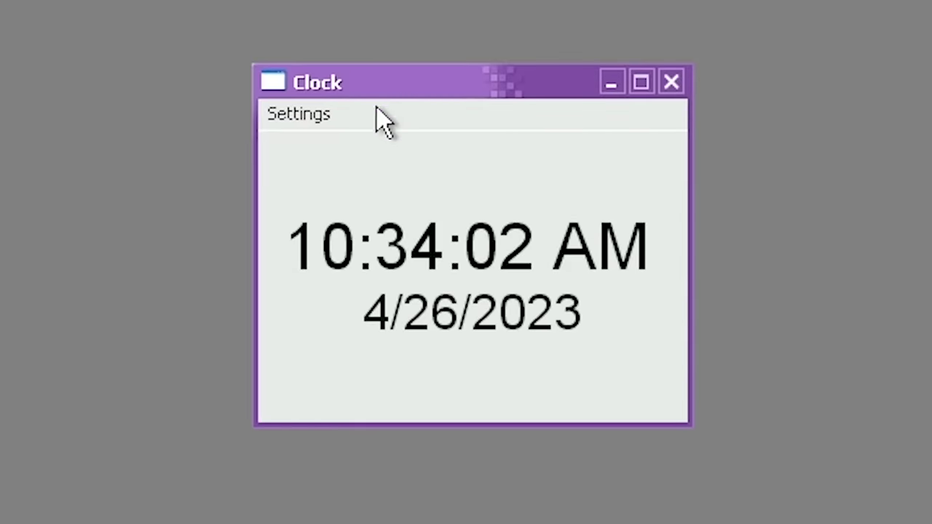
Switch the clock to the Analog display and enlarge its window
{"action": "left_click", "coordinate": [306, 116]}
{"action": "left_click", "coordinate": [314, 148]}
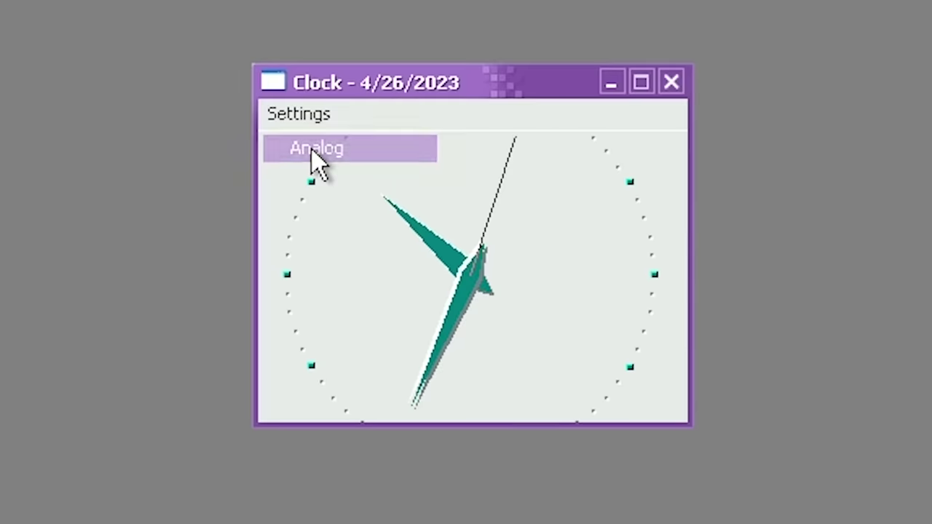
{"action": "left_click_drag", "start_coordinate": [342, 341], "coordinate": [865, 523]}
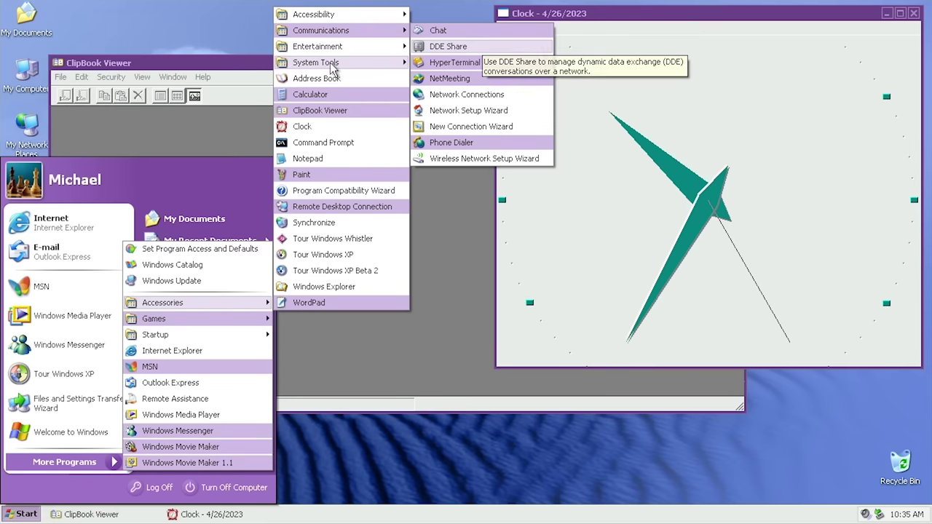
Open Welcome to Windows from the System Tools group and examine its Windows XP Tour and Register Now entries
{"action": "mouse_move", "coordinate": [331, 68]}
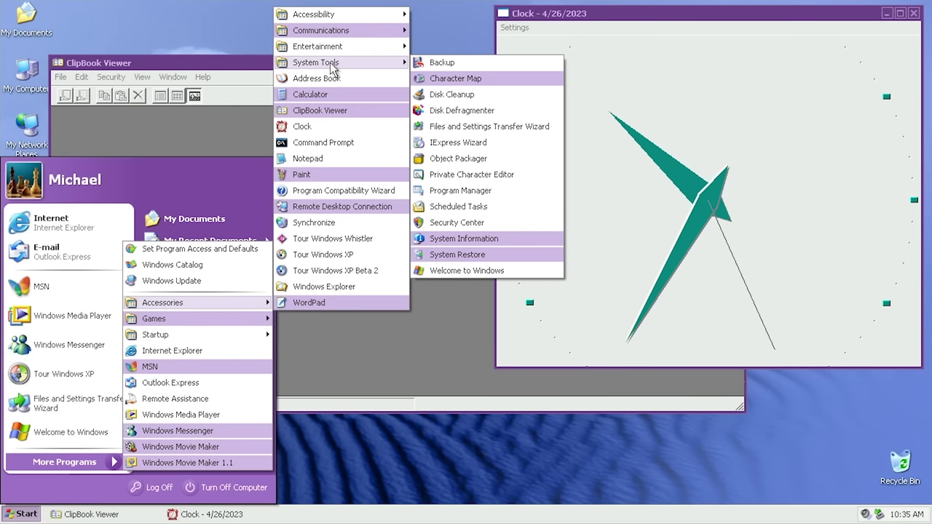
{"action": "left_click", "coordinate": [461, 270]}
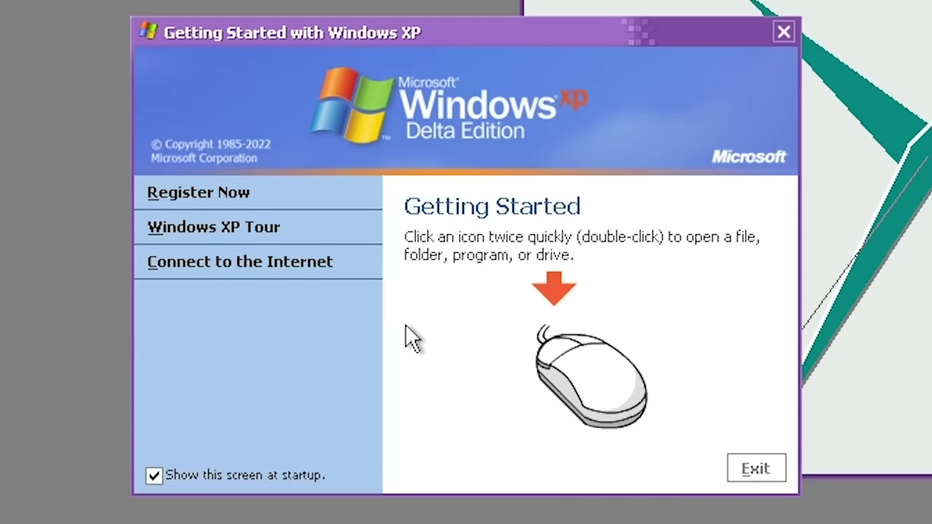
{"action": "mouse_move", "coordinate": [366, 226]}
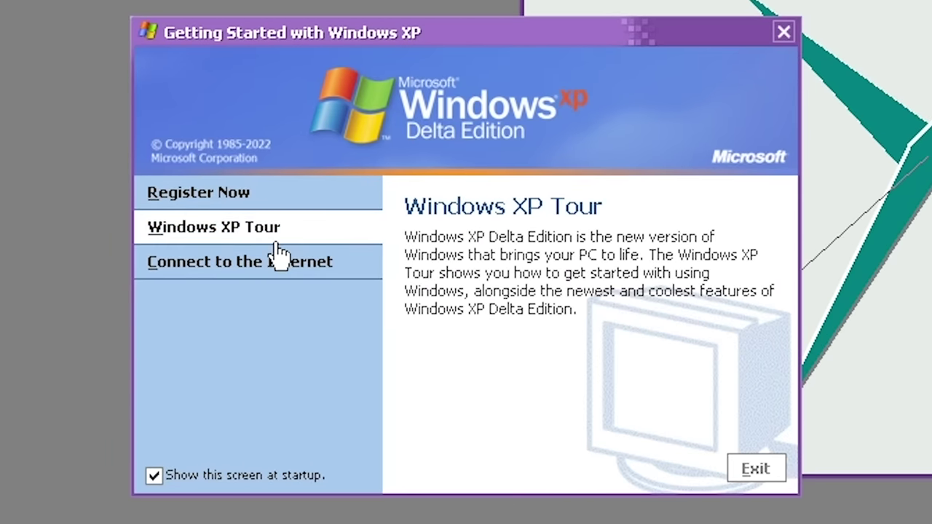
{"action": "mouse_move", "coordinate": [242, 197]}
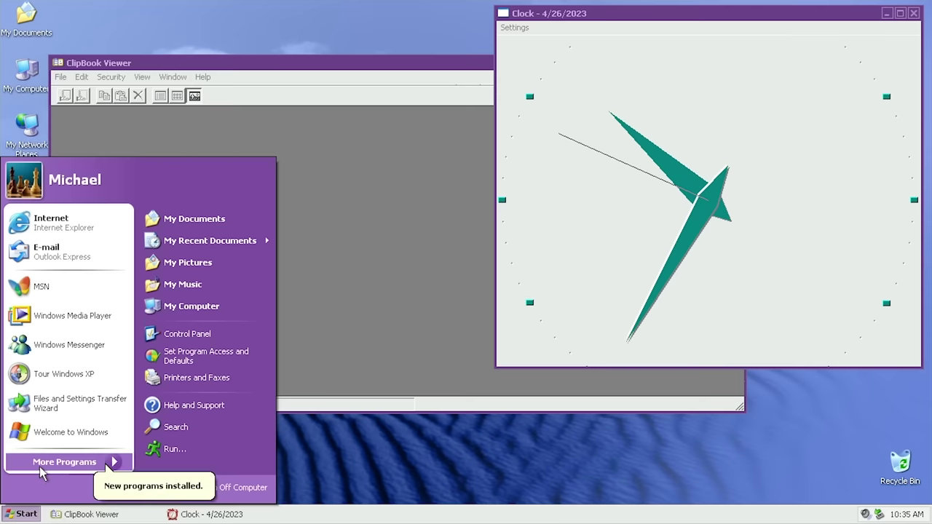
Open Windows Movie Maker 1.1 from the installed programs
{"action": "mouse_move", "coordinate": [63, 474]}
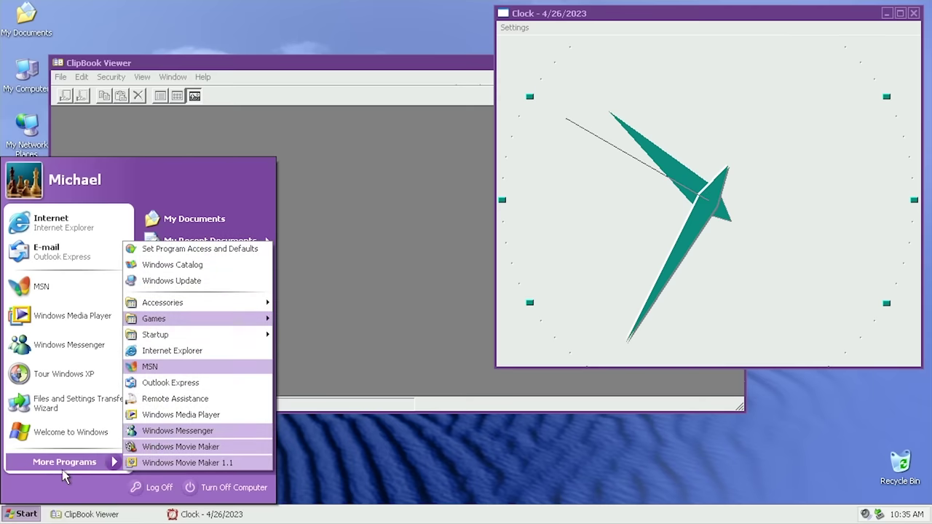
{"action": "left_click", "coordinate": [182, 469]}
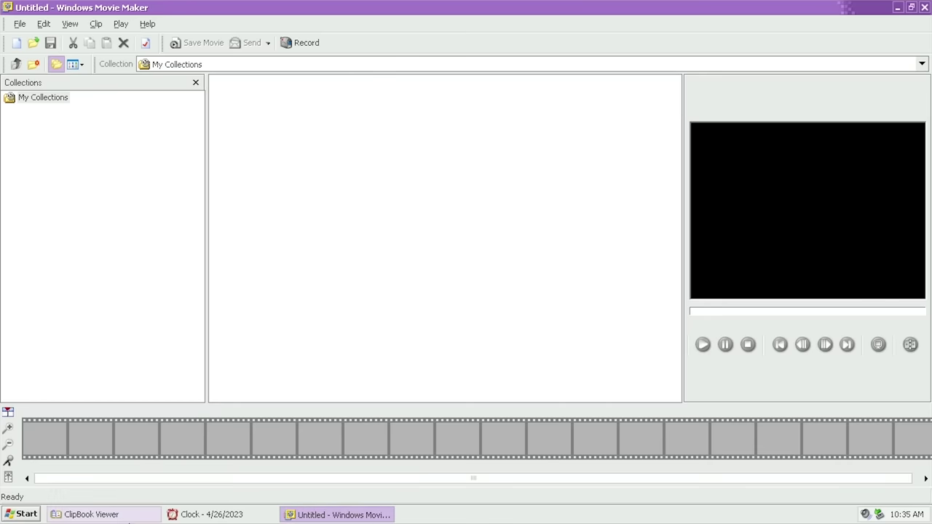
Open the newer Windows Movie Maker, the entry without a version number, from the installed programs
{"action": "left_click", "coordinate": [26, 514]}
{"action": "mouse_move", "coordinate": [62, 462]}
{"action": "left_click", "coordinate": [181, 445]}
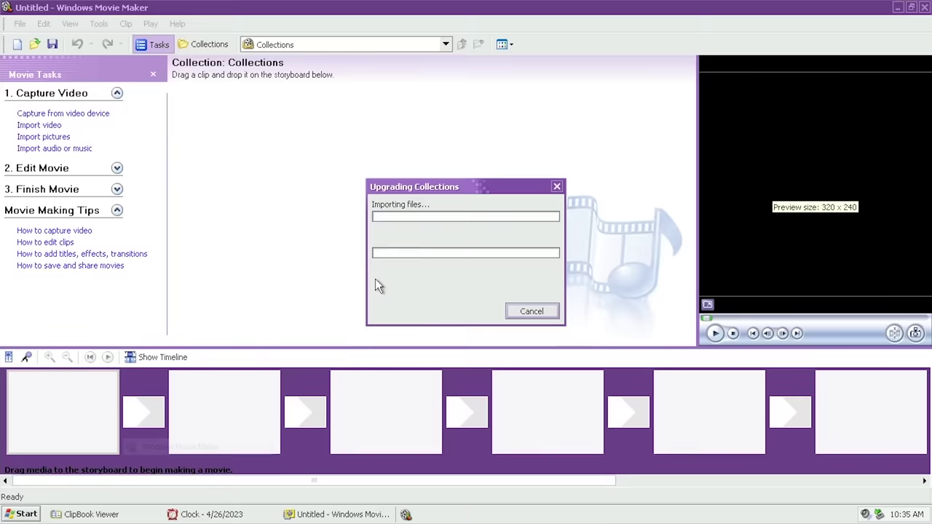
Open Windows Media Player from the installed programs and advance past the welcome page of its 9 Series setup
{"action": "left_click", "coordinate": [26, 514]}
{"action": "mouse_move", "coordinate": [89, 463]}
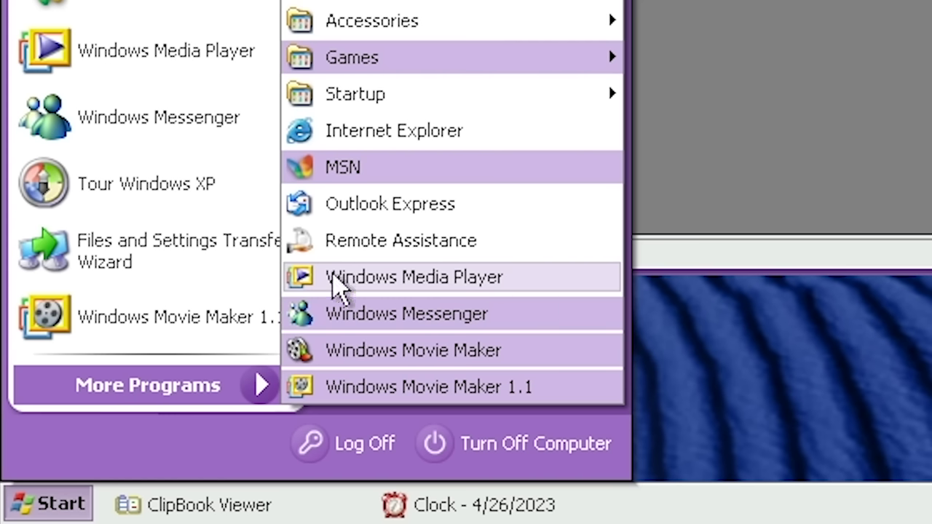
{"action": "left_click_drag", "start_coordinate": [322, 291], "coordinate": [312, 302]}
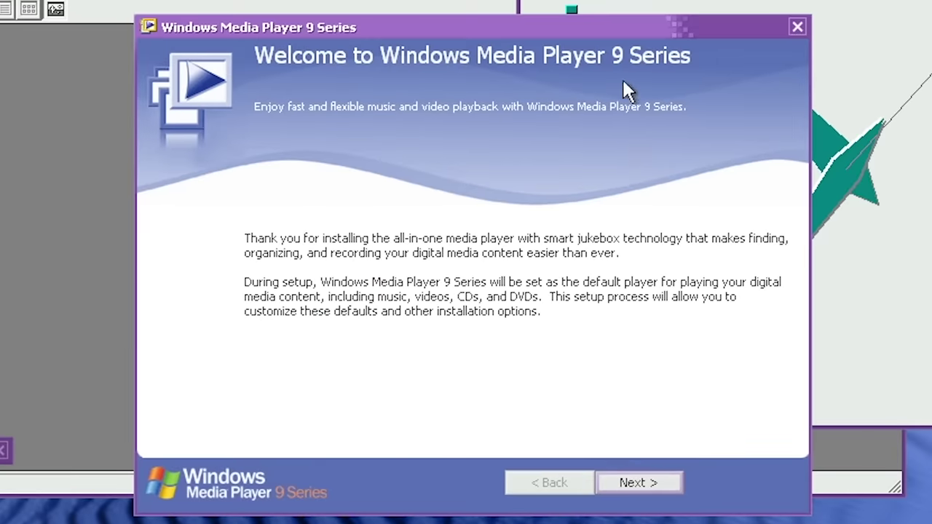
{"action": "left_click", "coordinate": [636, 484]}
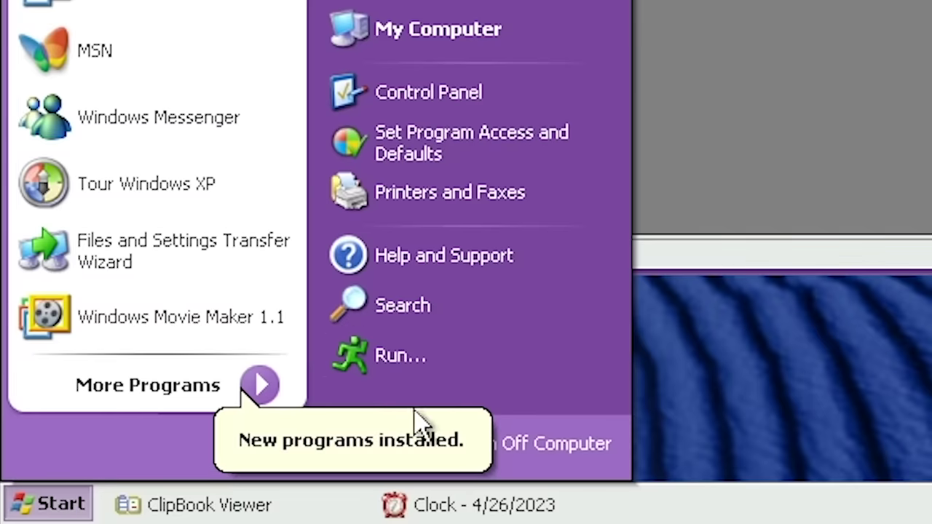
Launch the XPDELTA (D:) disc from My Computer, run its post-install script and close the disc's welcome window
{"action": "mouse_move", "coordinate": [268, 407]}
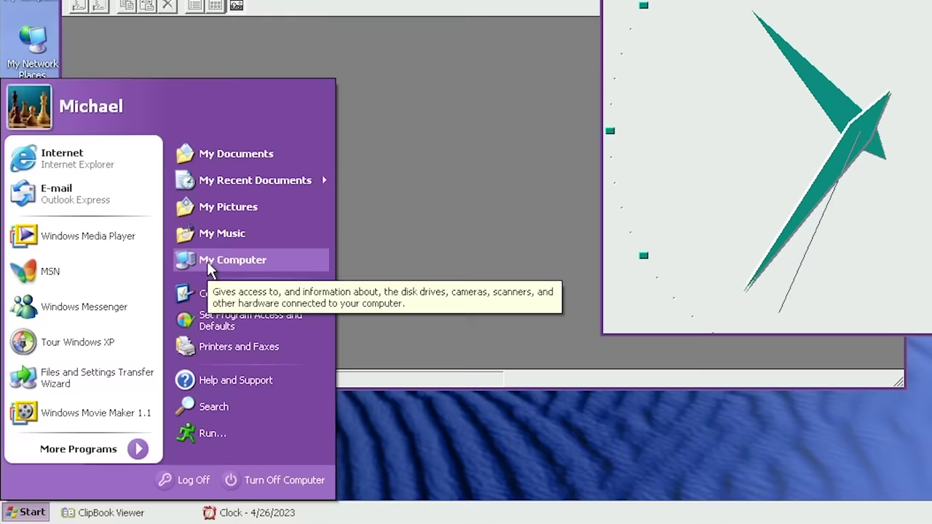
{"action": "left_click", "coordinate": [386, 36]}
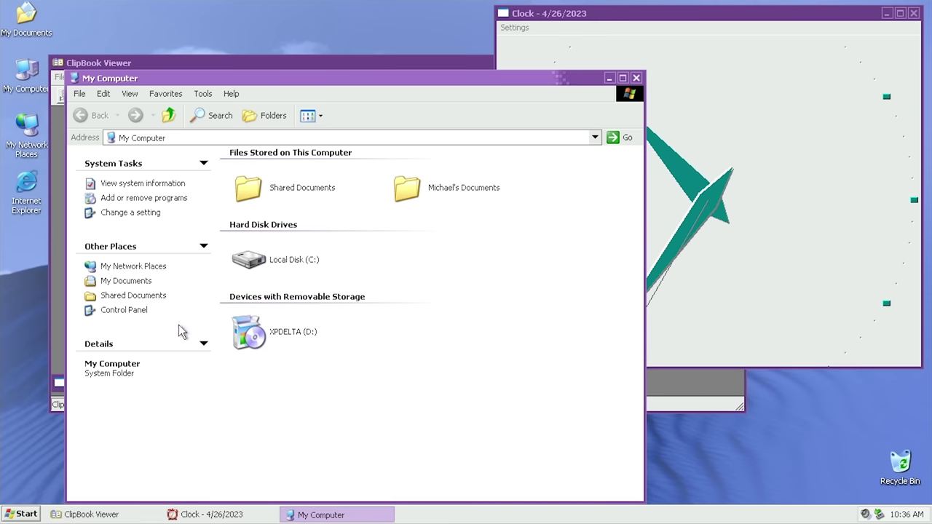
{"action": "double_click", "coordinate": [255, 339]}
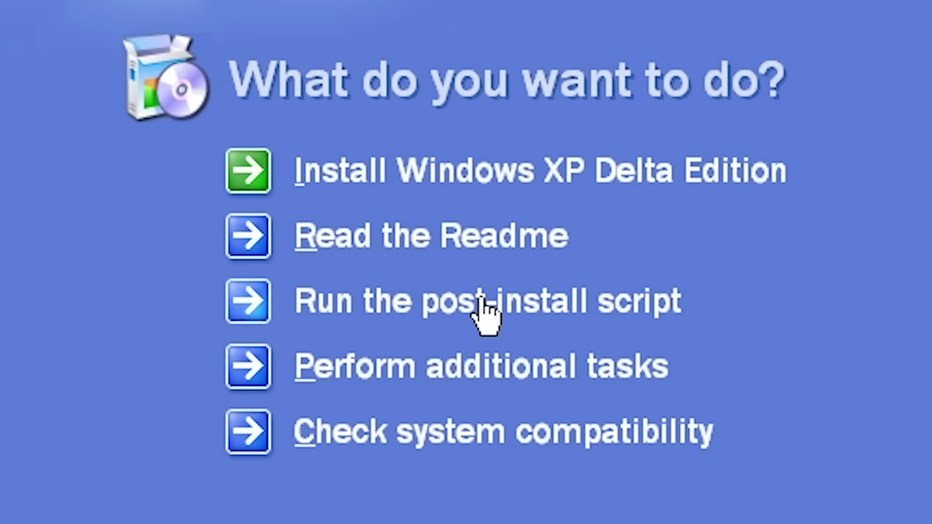
{"action": "left_click", "coordinate": [482, 300]}
{"action": "key", "text": "Return"}
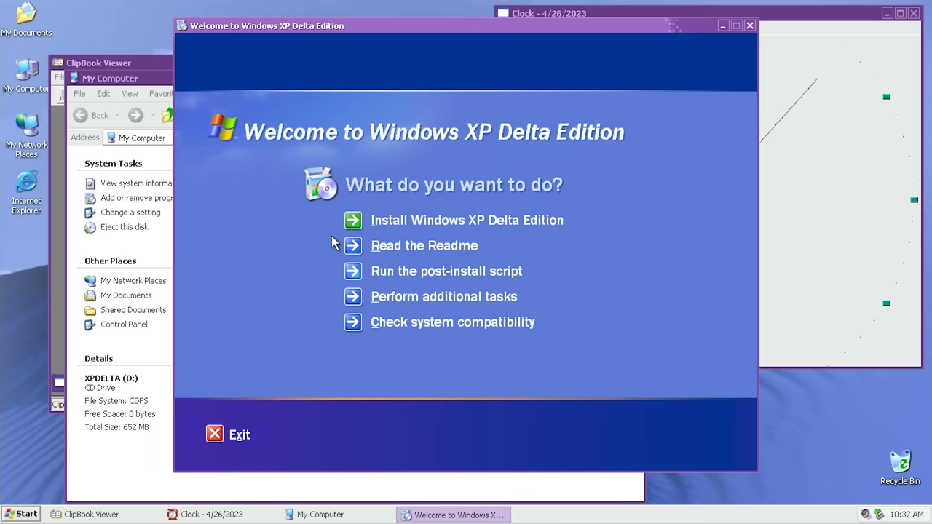
{"action": "left_click", "coordinate": [750, 26]}
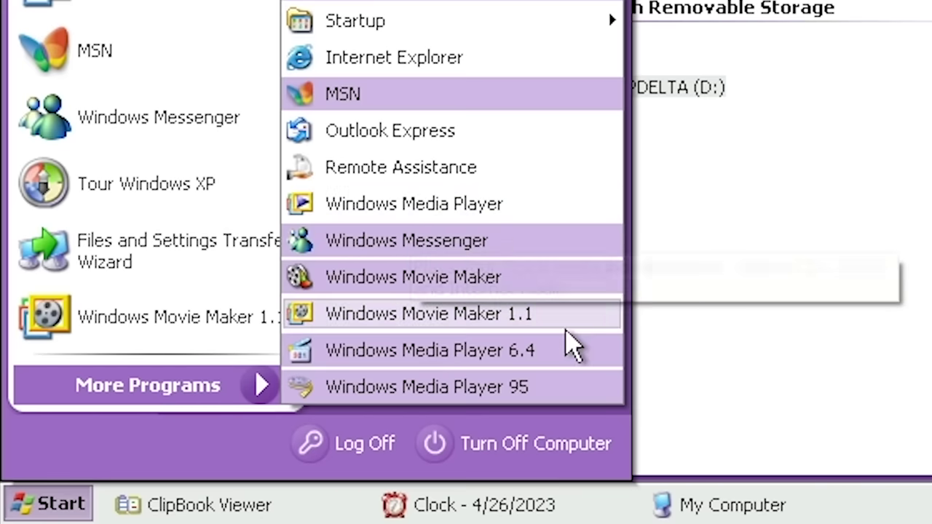
Try out Windows Media Player 6.4 and Windows Media Player 95 side by side, and close both players
{"action": "left_click", "coordinate": [492, 360]}
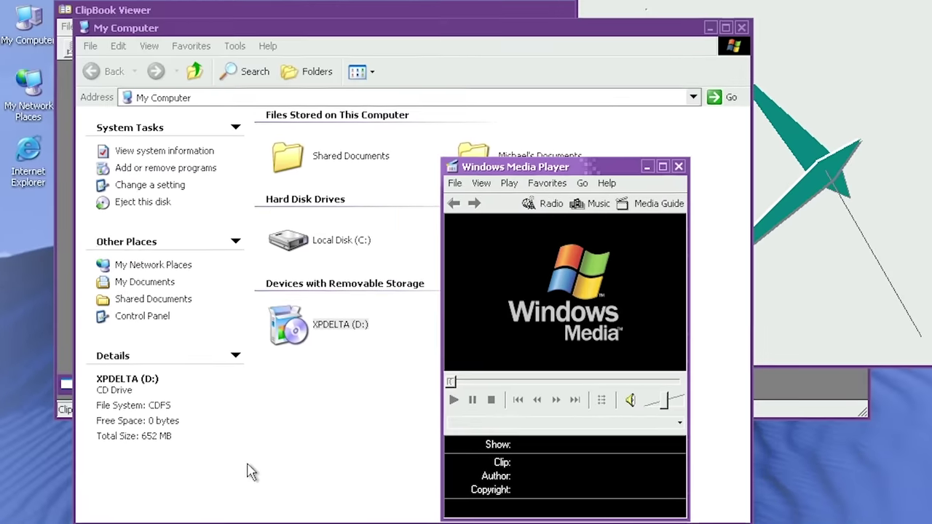
{"action": "left_click", "coordinate": [37, 518]}
{"action": "mouse_move", "coordinate": [76, 479]}
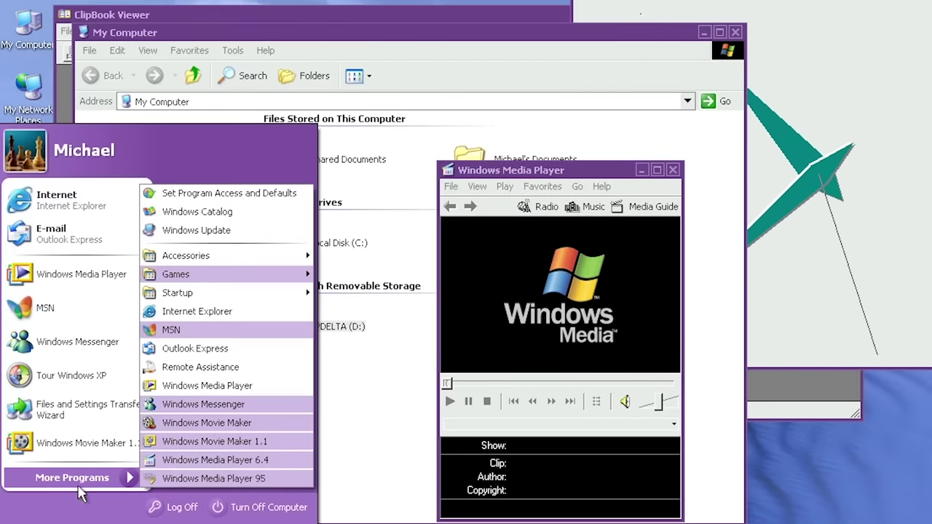
{"action": "left_click", "coordinate": [197, 479]}
{"action": "left_click_drag", "start_coordinate": [314, 54], "coordinate": [193, 286]}
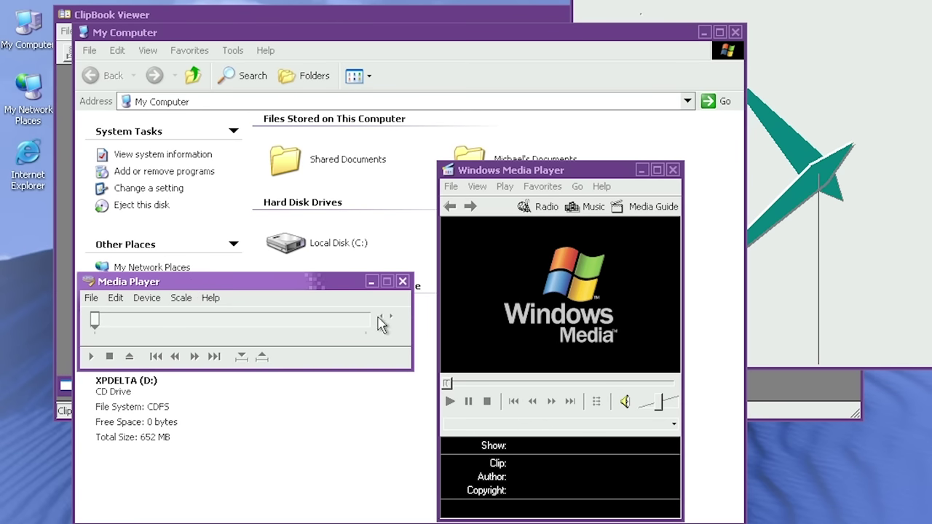
{"action": "left_click", "coordinate": [402, 281]}
{"action": "left_click", "coordinate": [672, 169]}
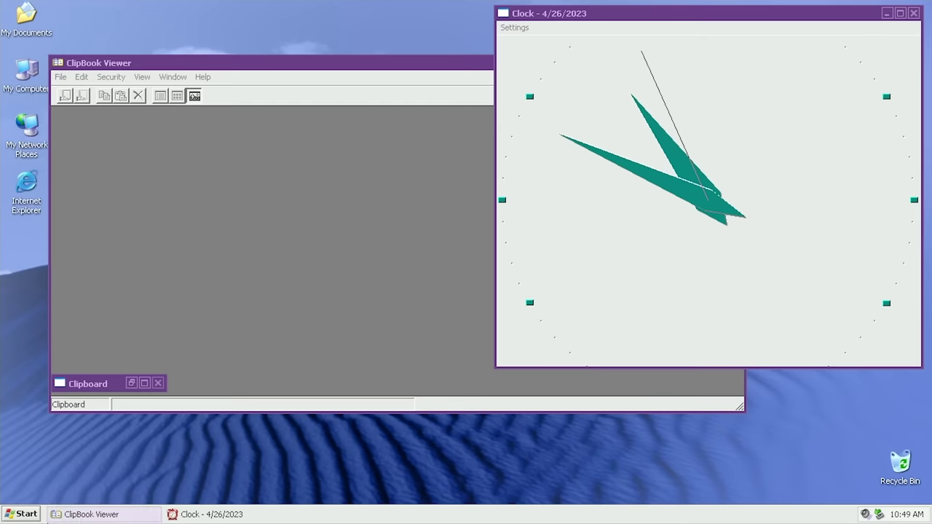
Open Program Manager from the System Tools group in Accessories
{"action": "left_click", "coordinate": [22, 514]}
{"action": "left_click", "coordinate": [64, 462]}
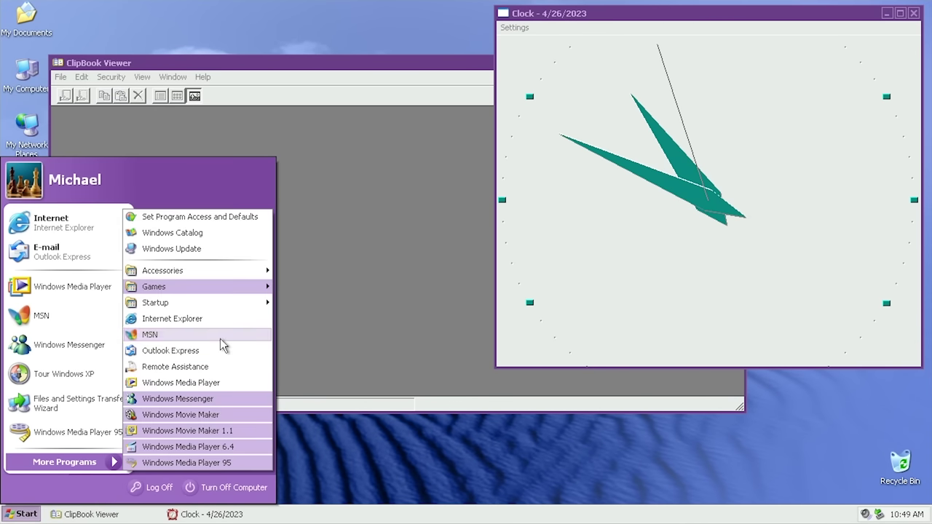
{"action": "mouse_move", "coordinate": [205, 276]}
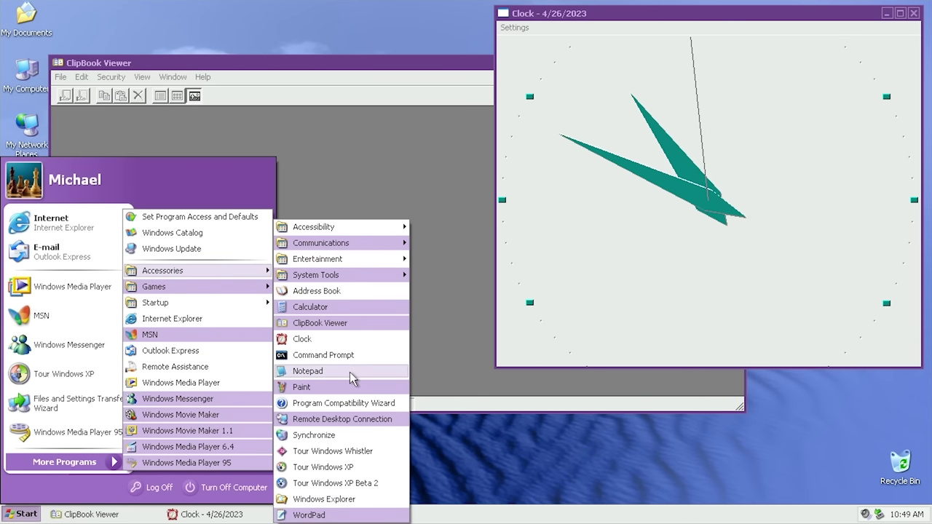
{"action": "mouse_move", "coordinate": [319, 280]}
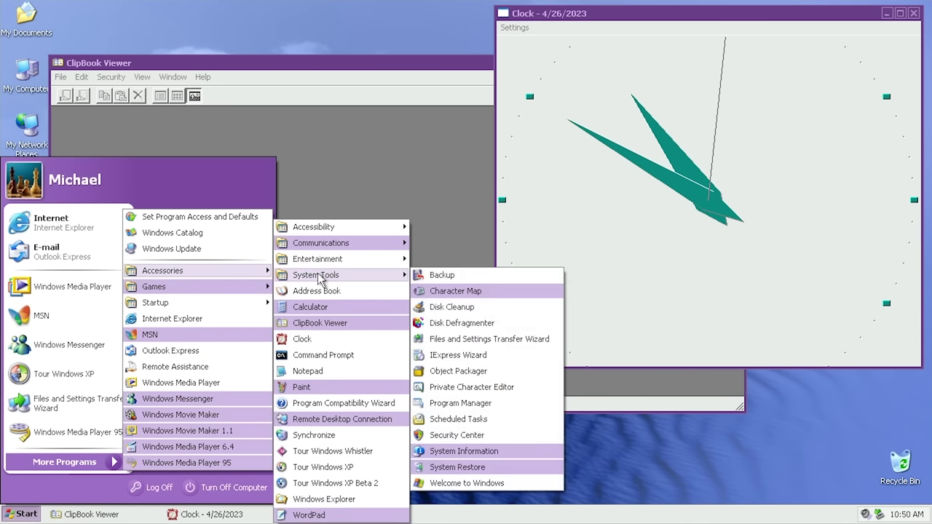
{"action": "left_click", "coordinate": [460, 402]}
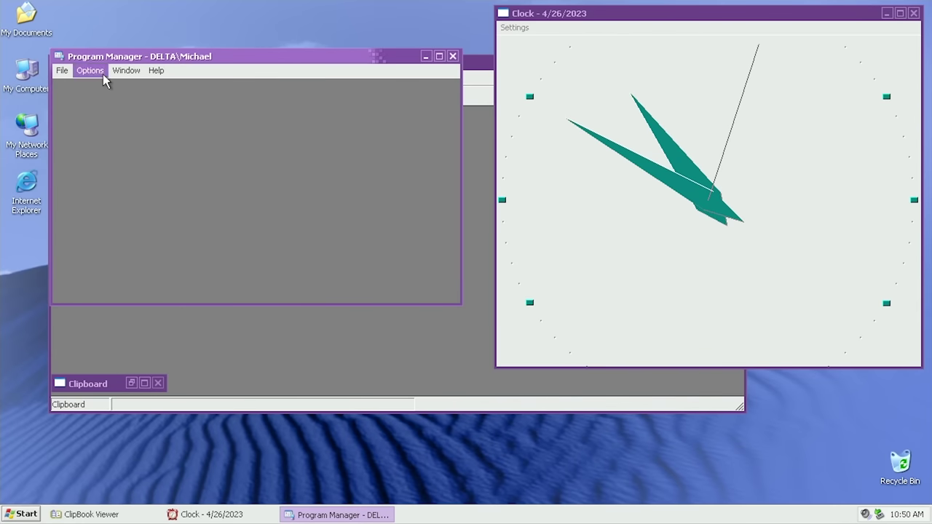
Enlarge the Program Manager window, move it around the desktop and close it
{"action": "left_click_drag", "start_coordinate": [97, 56], "coordinate": [227, 108]}
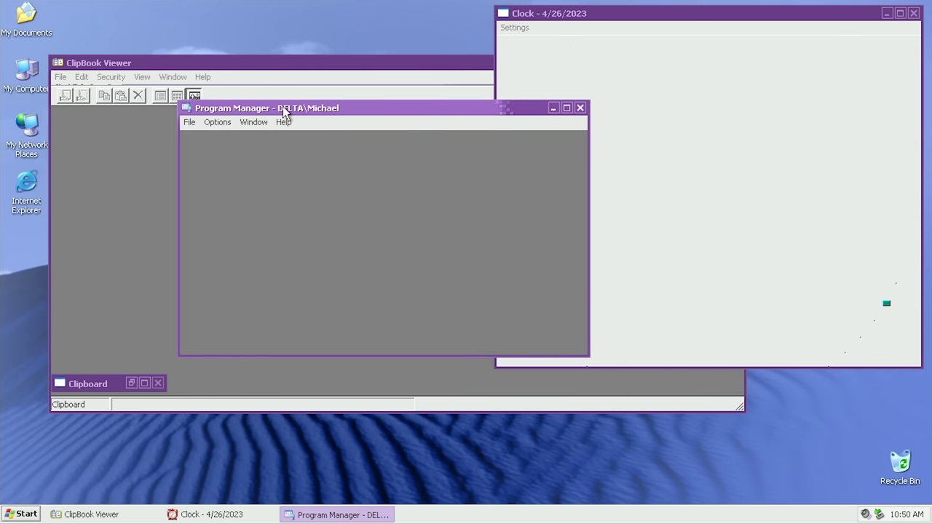
{"action": "left_click_drag", "start_coordinate": [284, 111], "coordinate": [269, 106]}
{"action": "left_click_drag", "start_coordinate": [573, 351], "coordinate": [699, 446]}
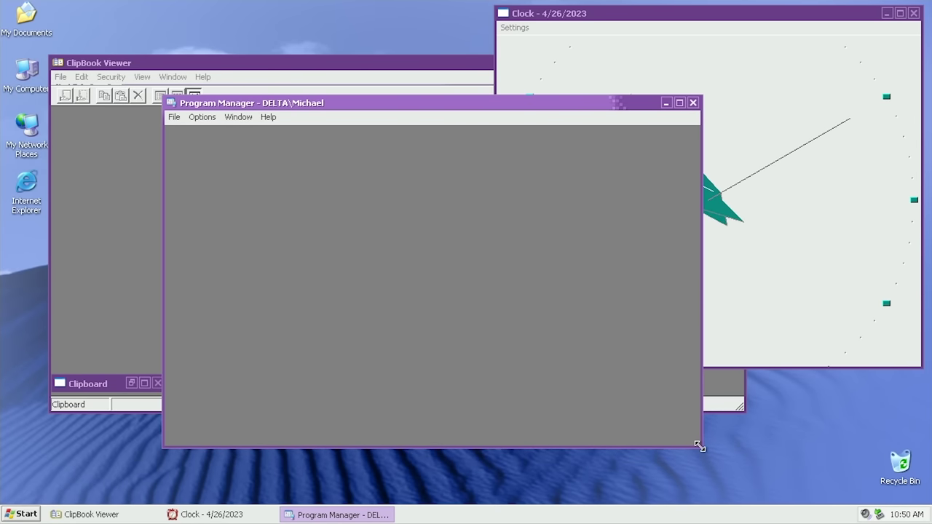
{"action": "left_click_drag", "start_coordinate": [513, 104], "coordinate": [423, 136]}
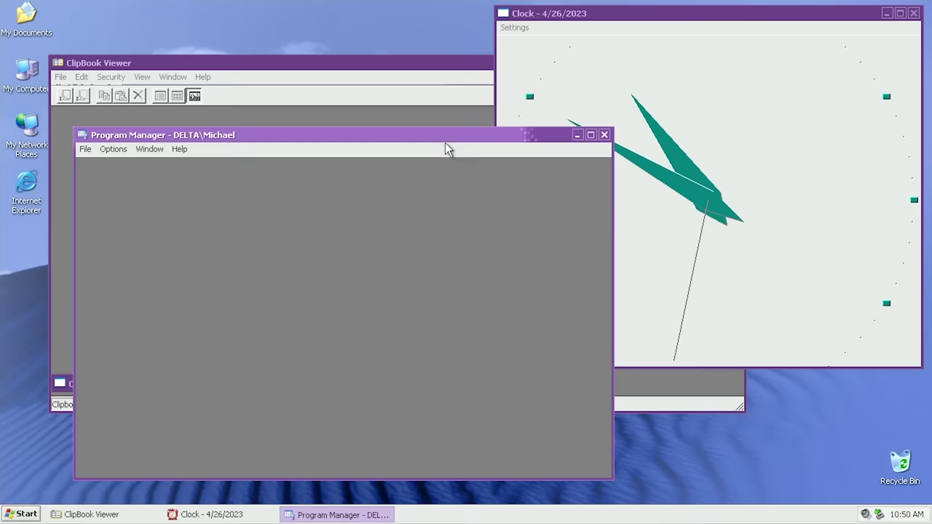
{"action": "left_click_drag", "start_coordinate": [438, 139], "coordinate": [489, 82]}
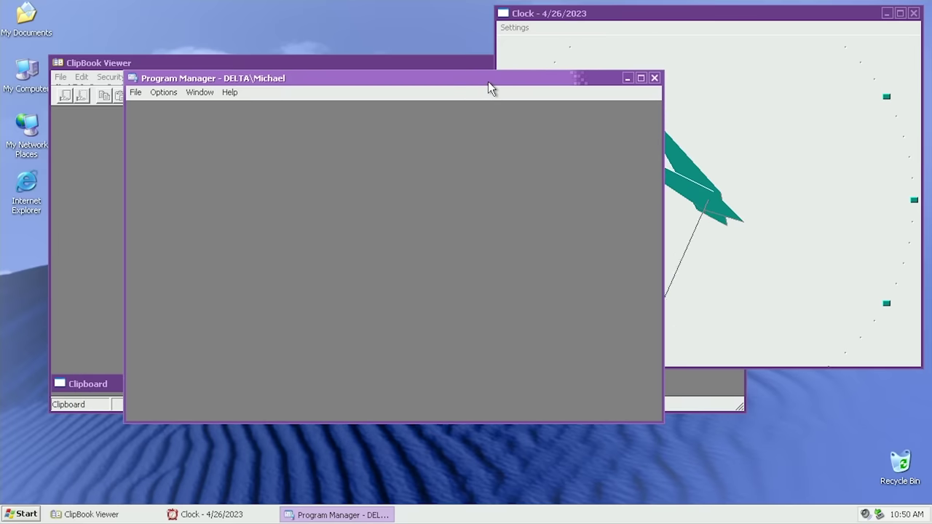
{"action": "left_click_drag", "start_coordinate": [489, 83], "coordinate": [519, 95]}
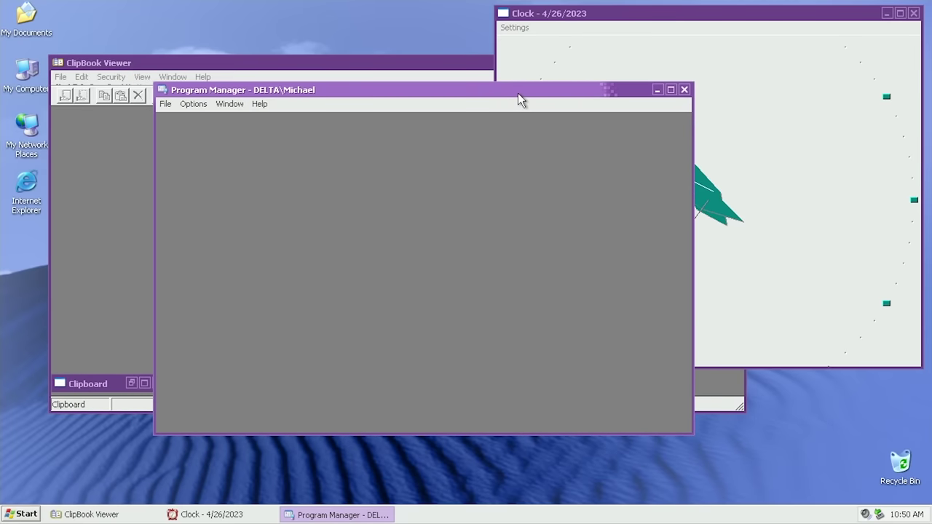
{"action": "left_click", "coordinate": [683, 91]}
{"action": "left_click", "coordinate": [294, 270]}
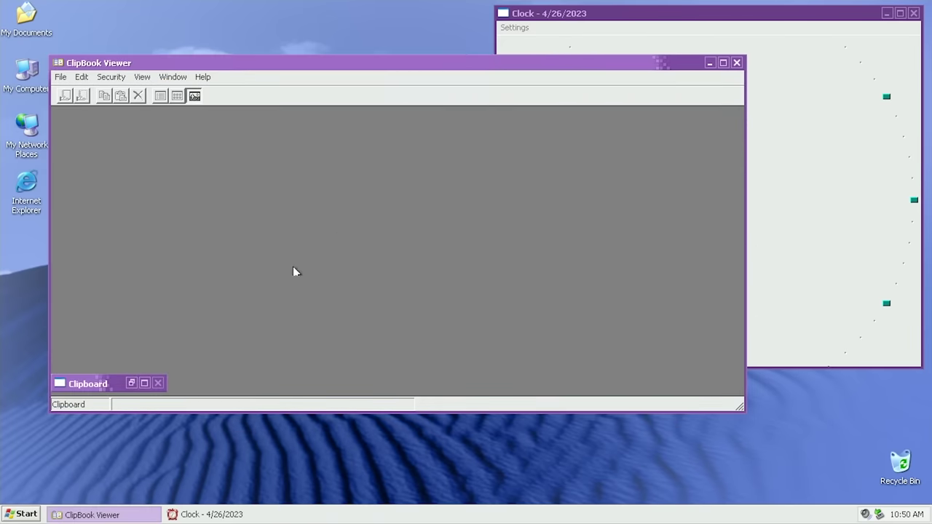
Open the Accessories group of the installed programs
{"action": "left_click", "coordinate": [23, 514]}
{"action": "left_click", "coordinate": [64, 462]}
{"action": "mouse_move", "coordinate": [162, 270]}
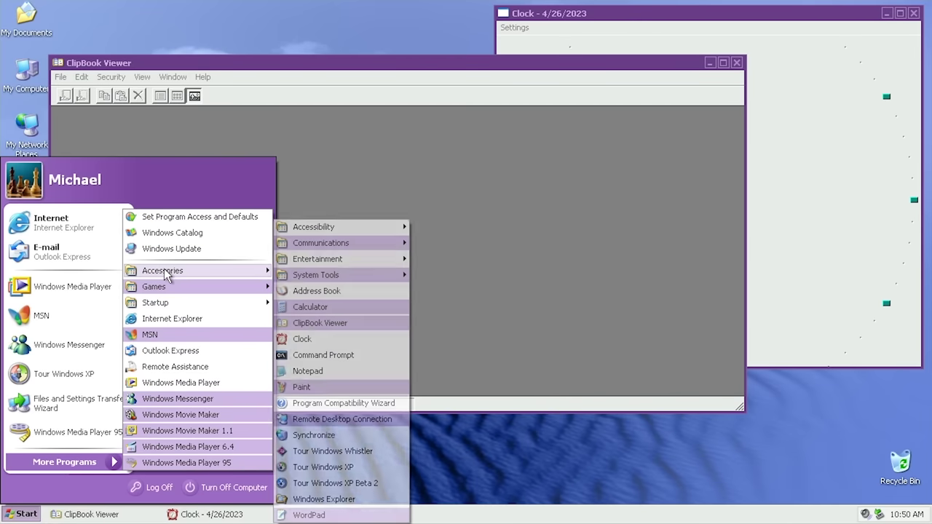